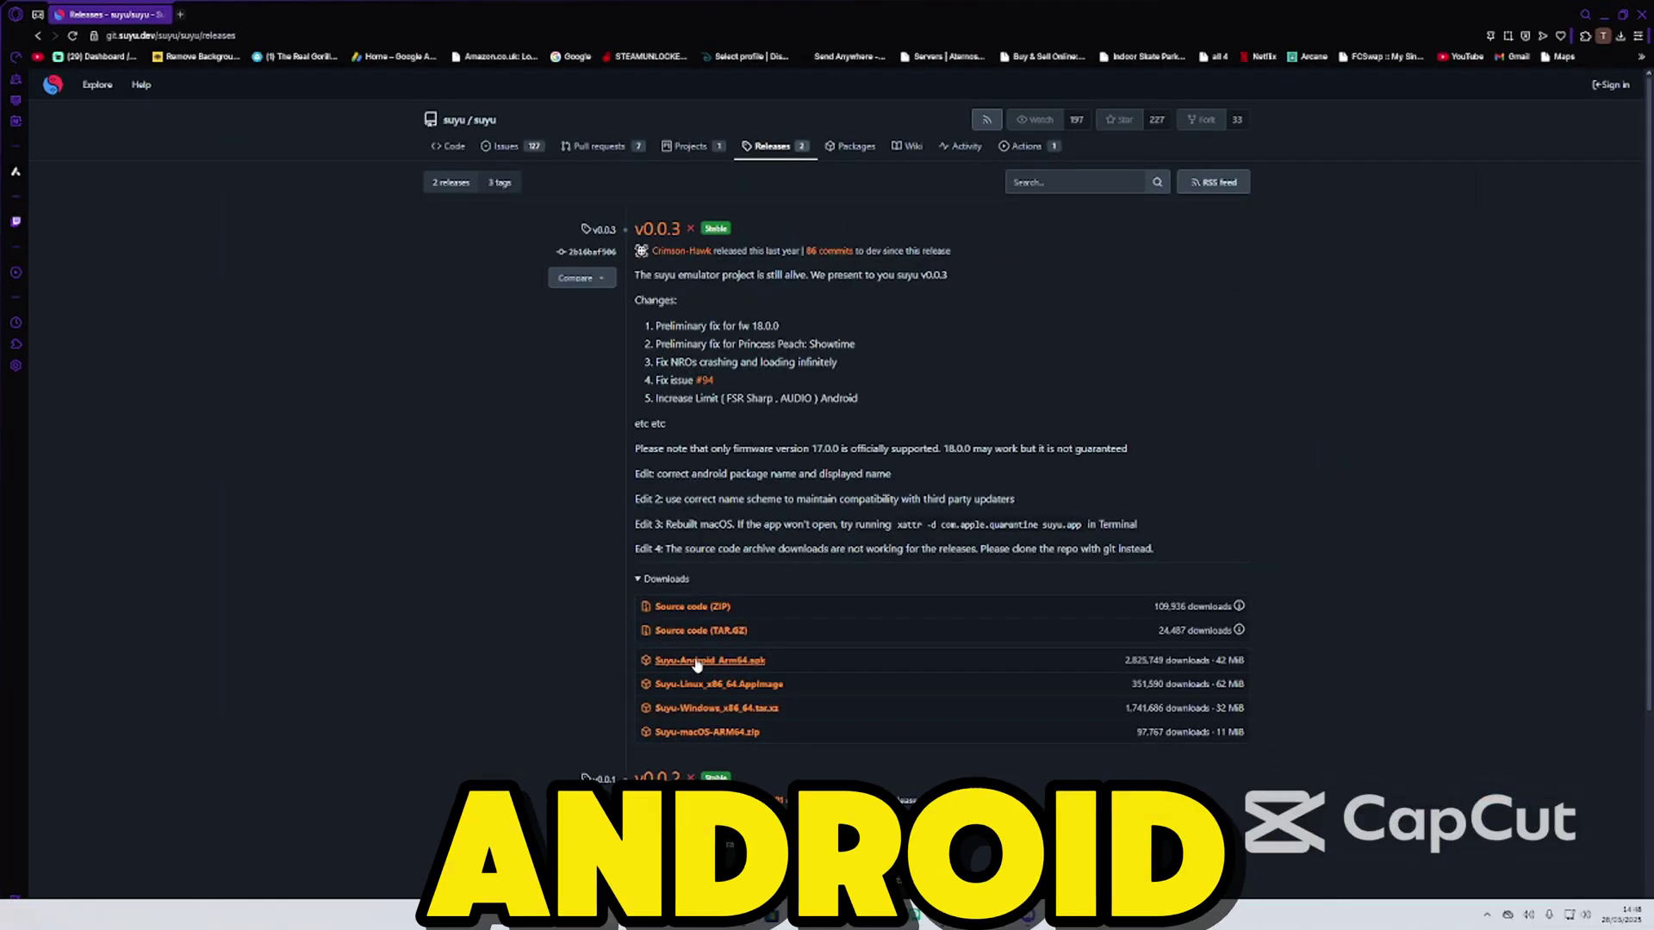
- Download the Suyu-Windows_x86_64.tar.xz package of release v0.0.3 and extract the archive into the Downloads folder
{"action": "left_click", "coordinate": [717, 710]}
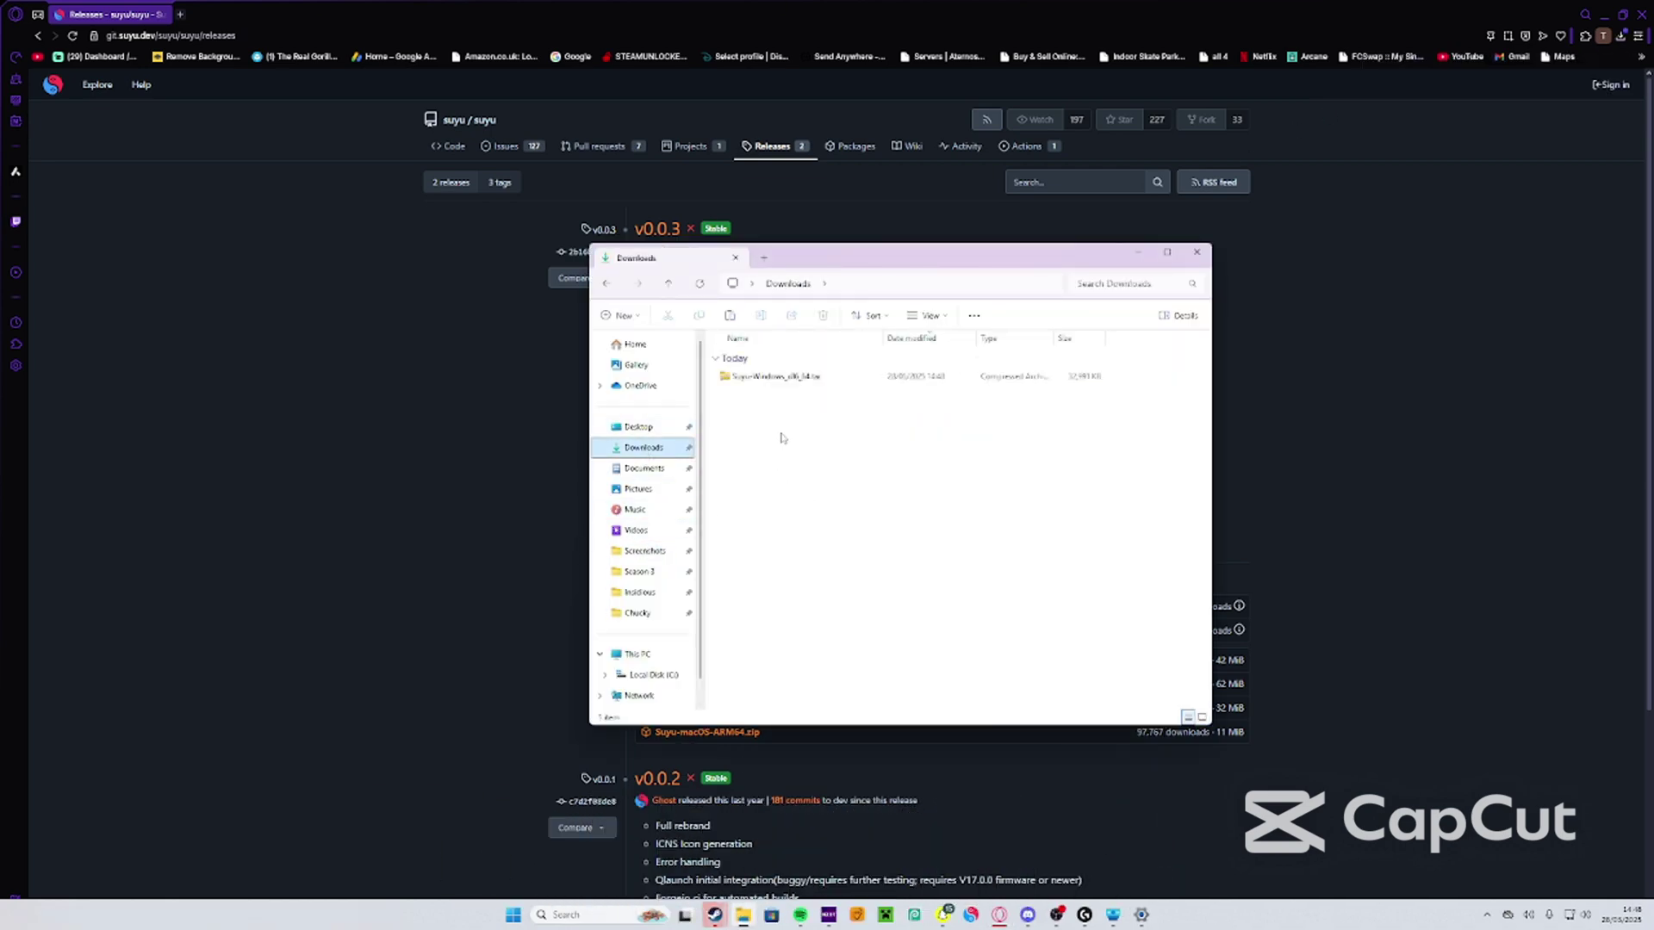
{"action": "right_click", "coordinate": [779, 376]}
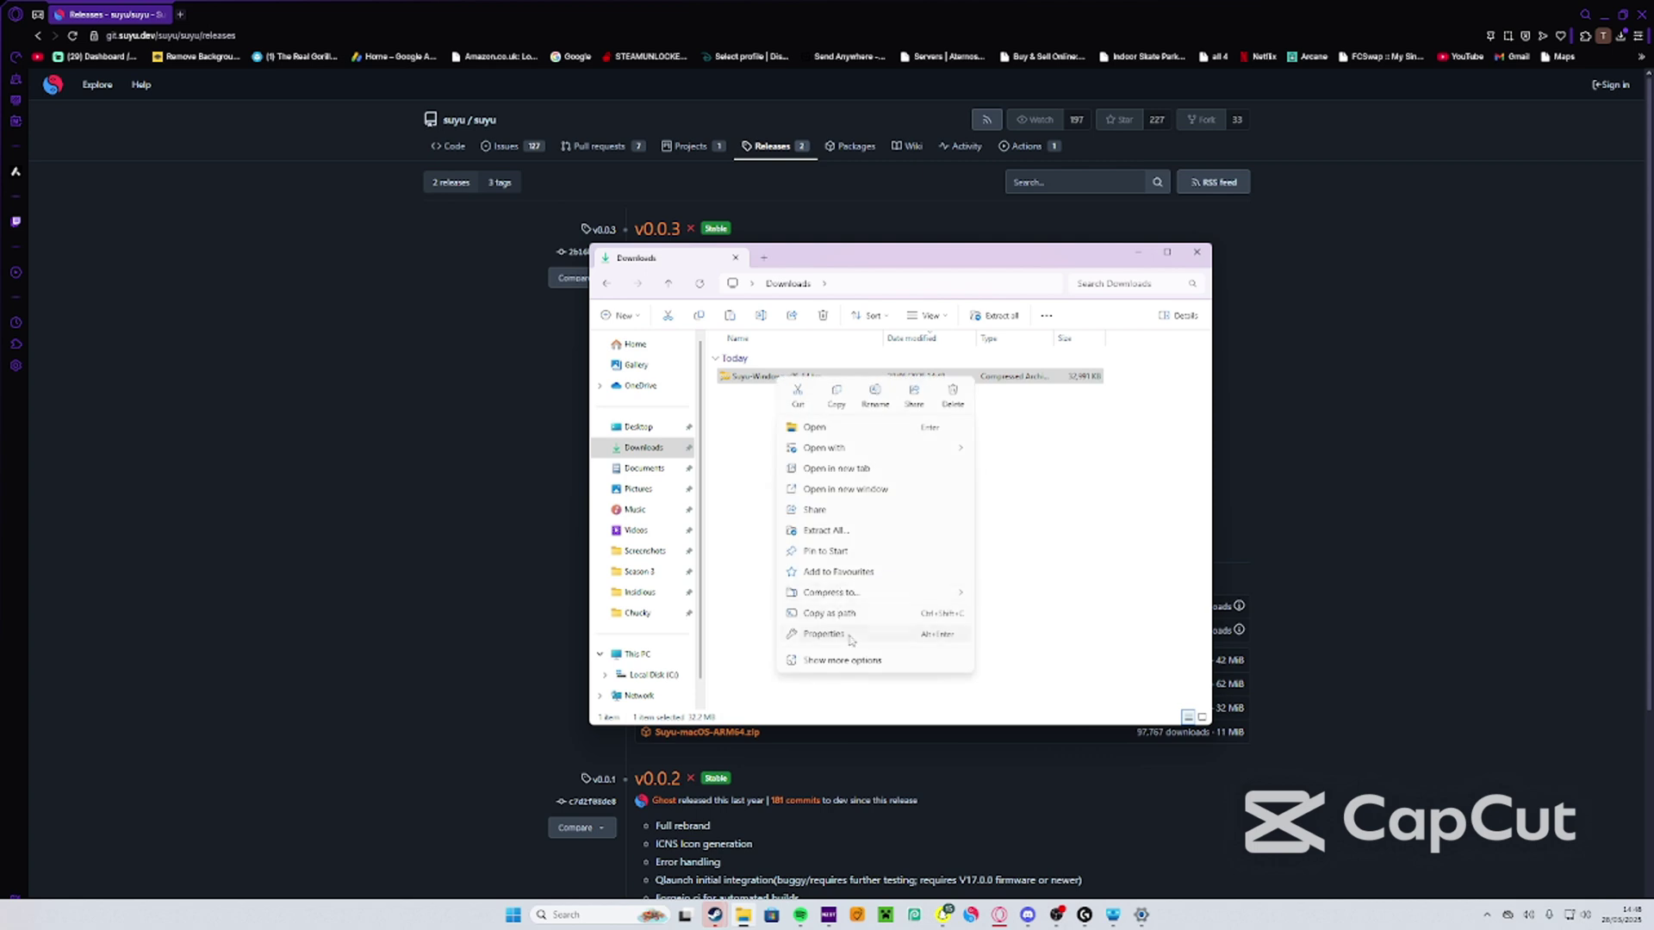
{"action": "left_click", "coordinate": [842, 532]}
{"action": "key", "text": "Return"}
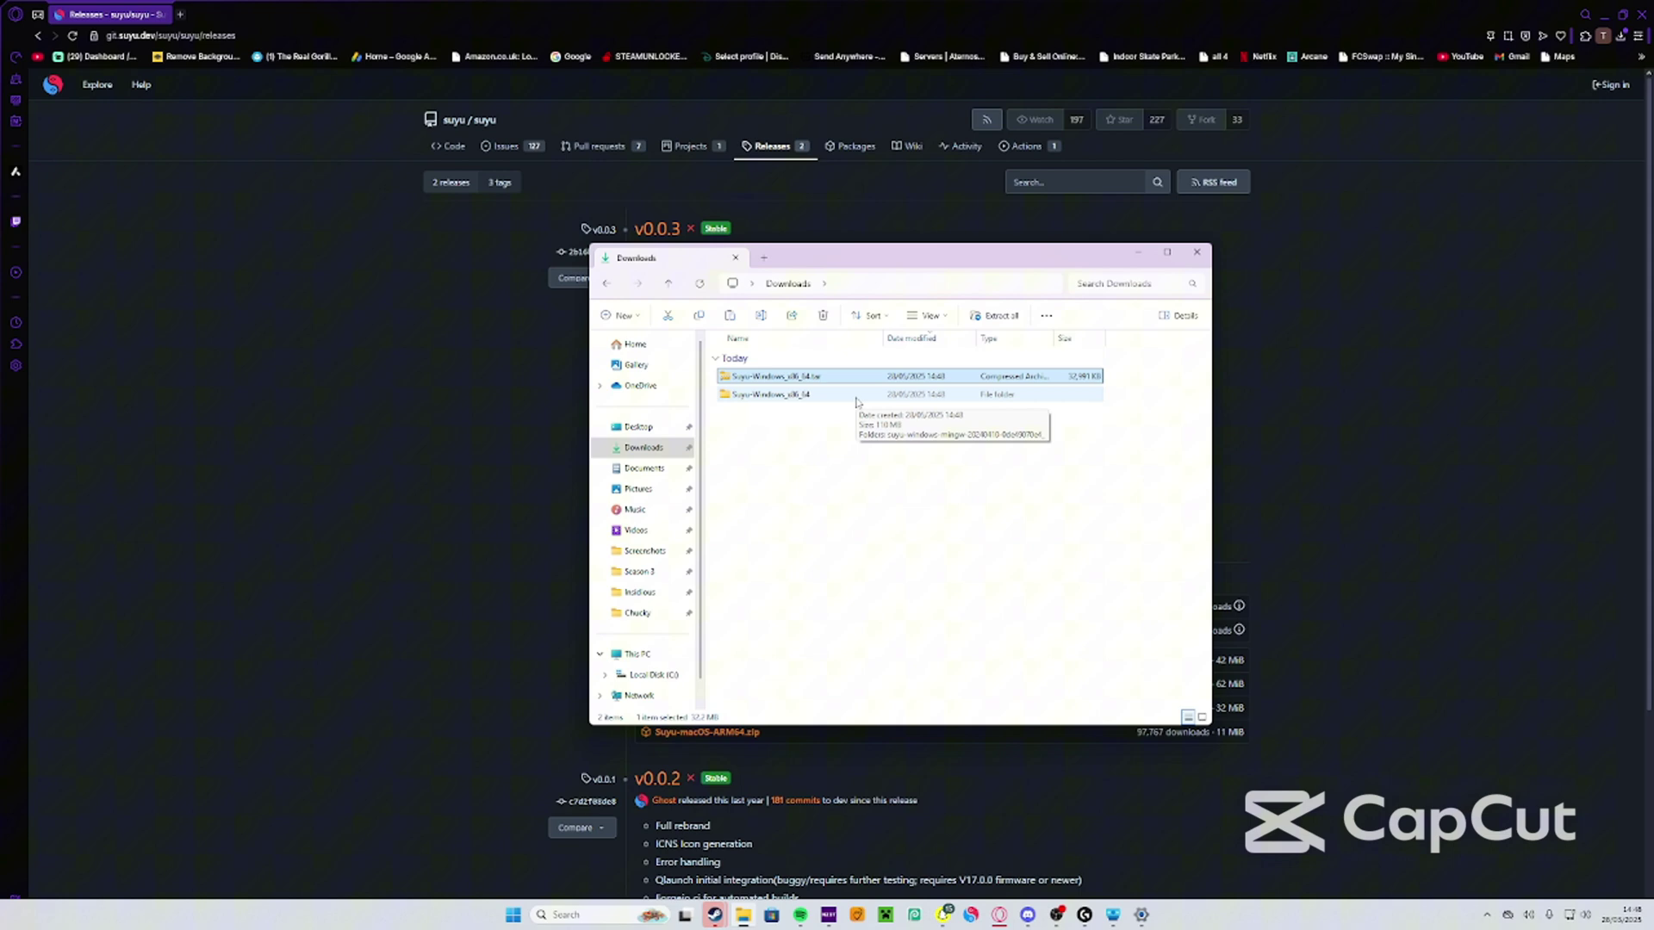
- Launch the suyu application from the suyu-windows-mingw folder inside the extracted Suyu-Windows_x86_64 folder
{"action": "double_click", "coordinate": [853, 394]}
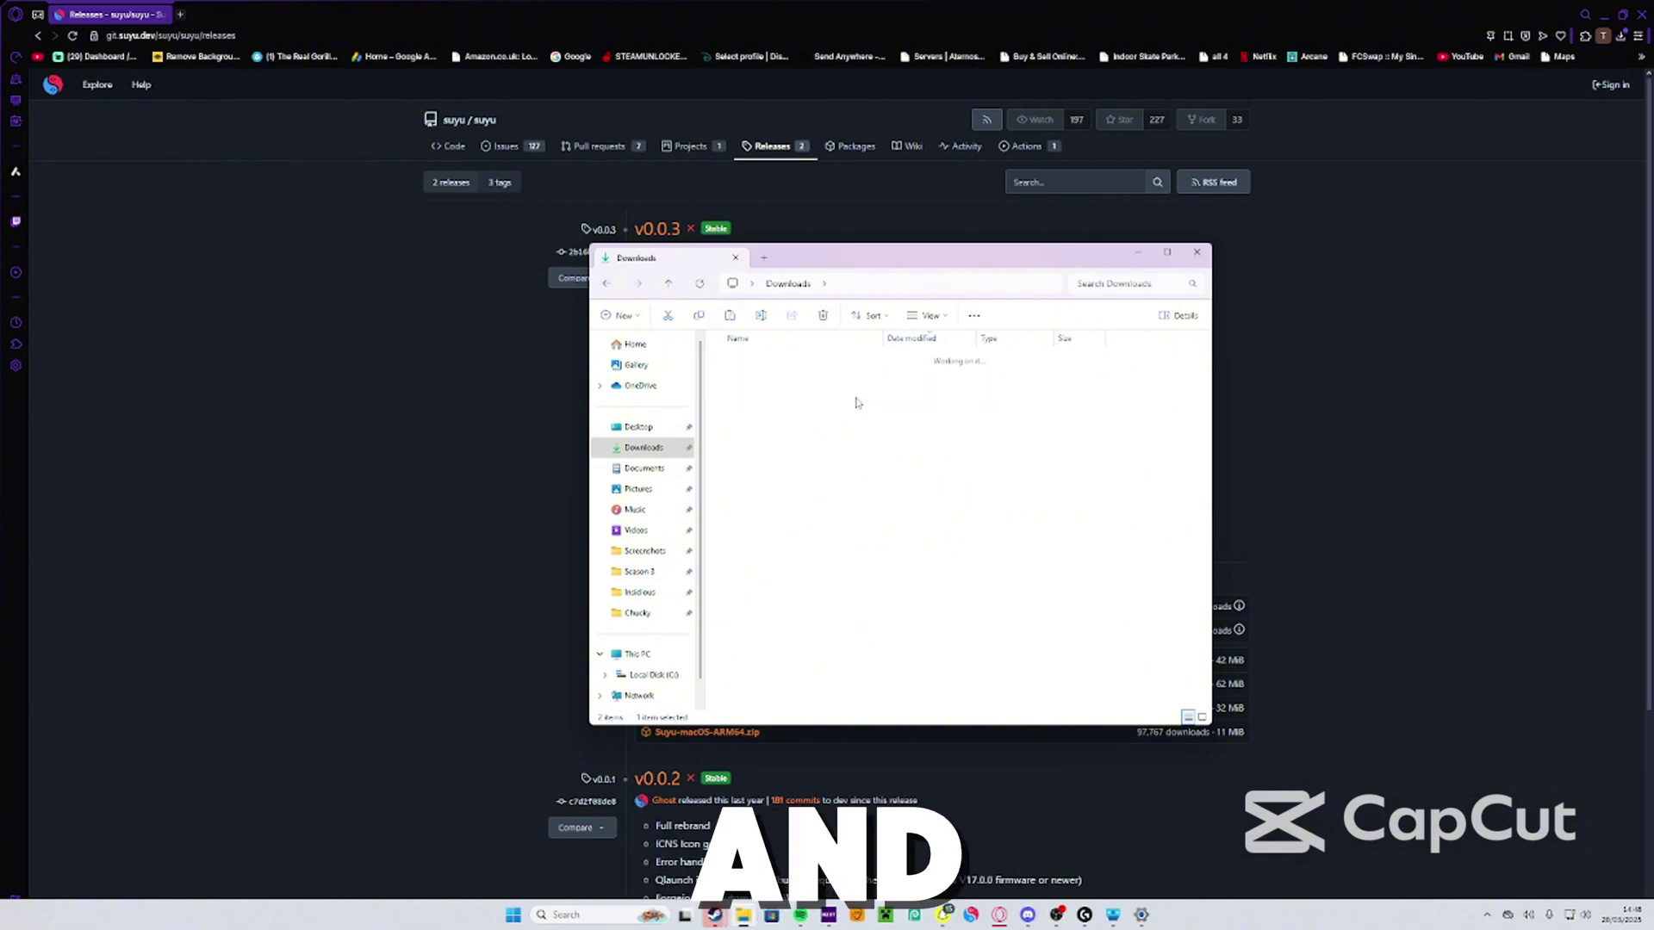
{"action": "double_click", "coordinate": [848, 387]}
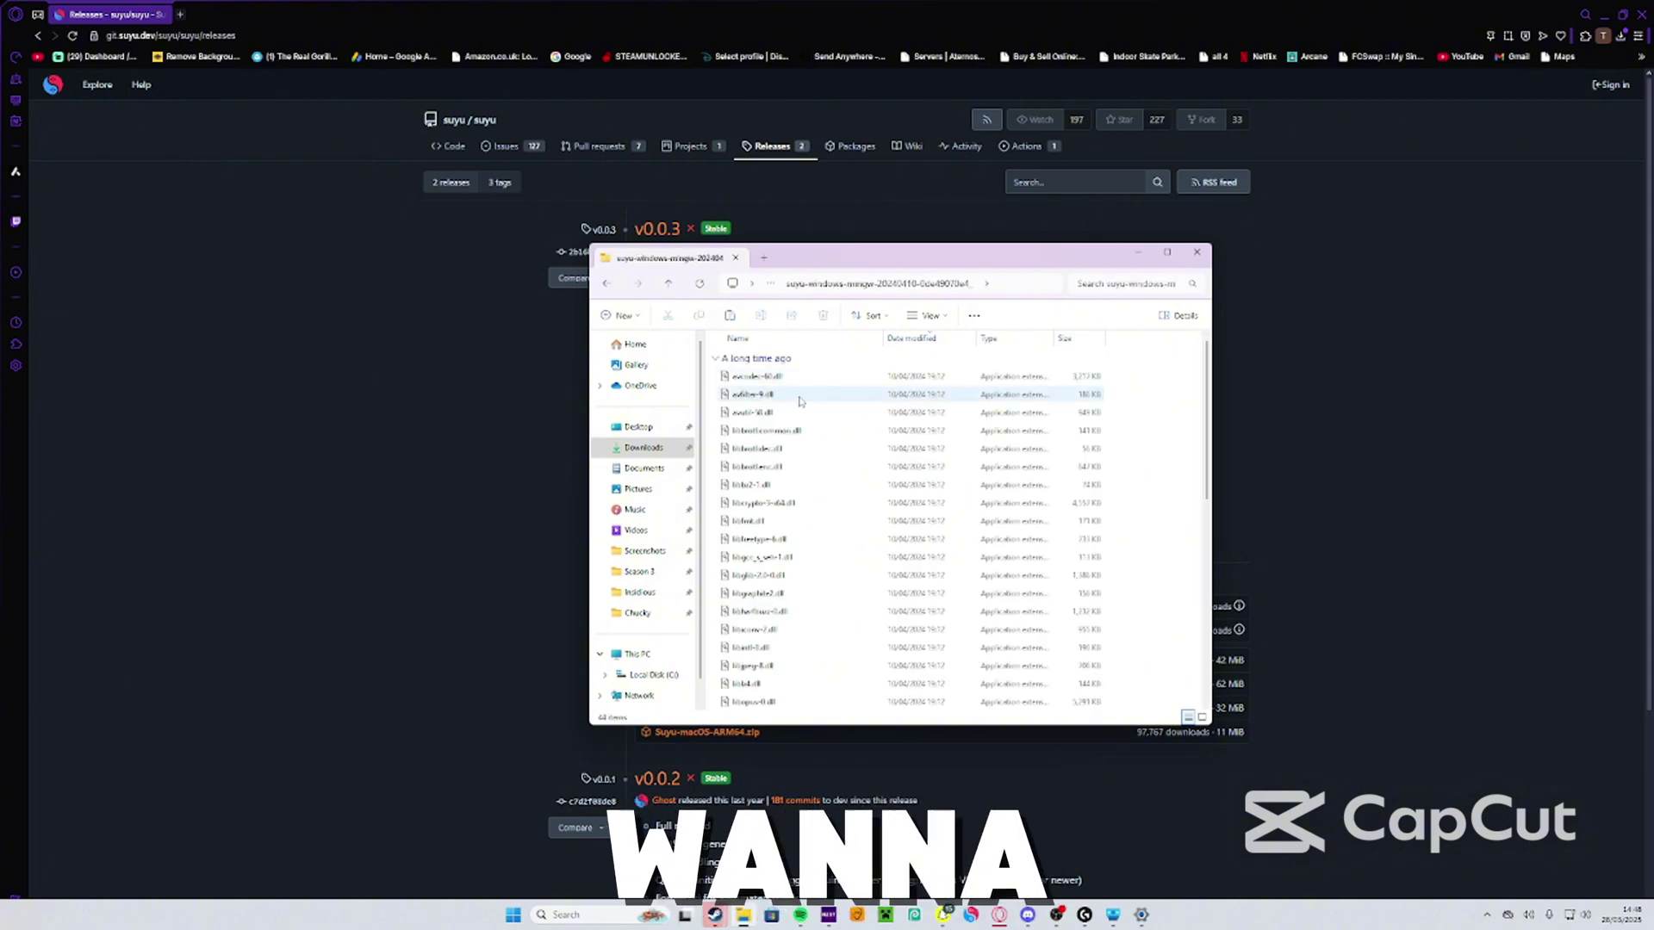
{"action": "scroll", "coordinate": [779, 480], "scroll_direction": "down", "scroll_amount": 8}
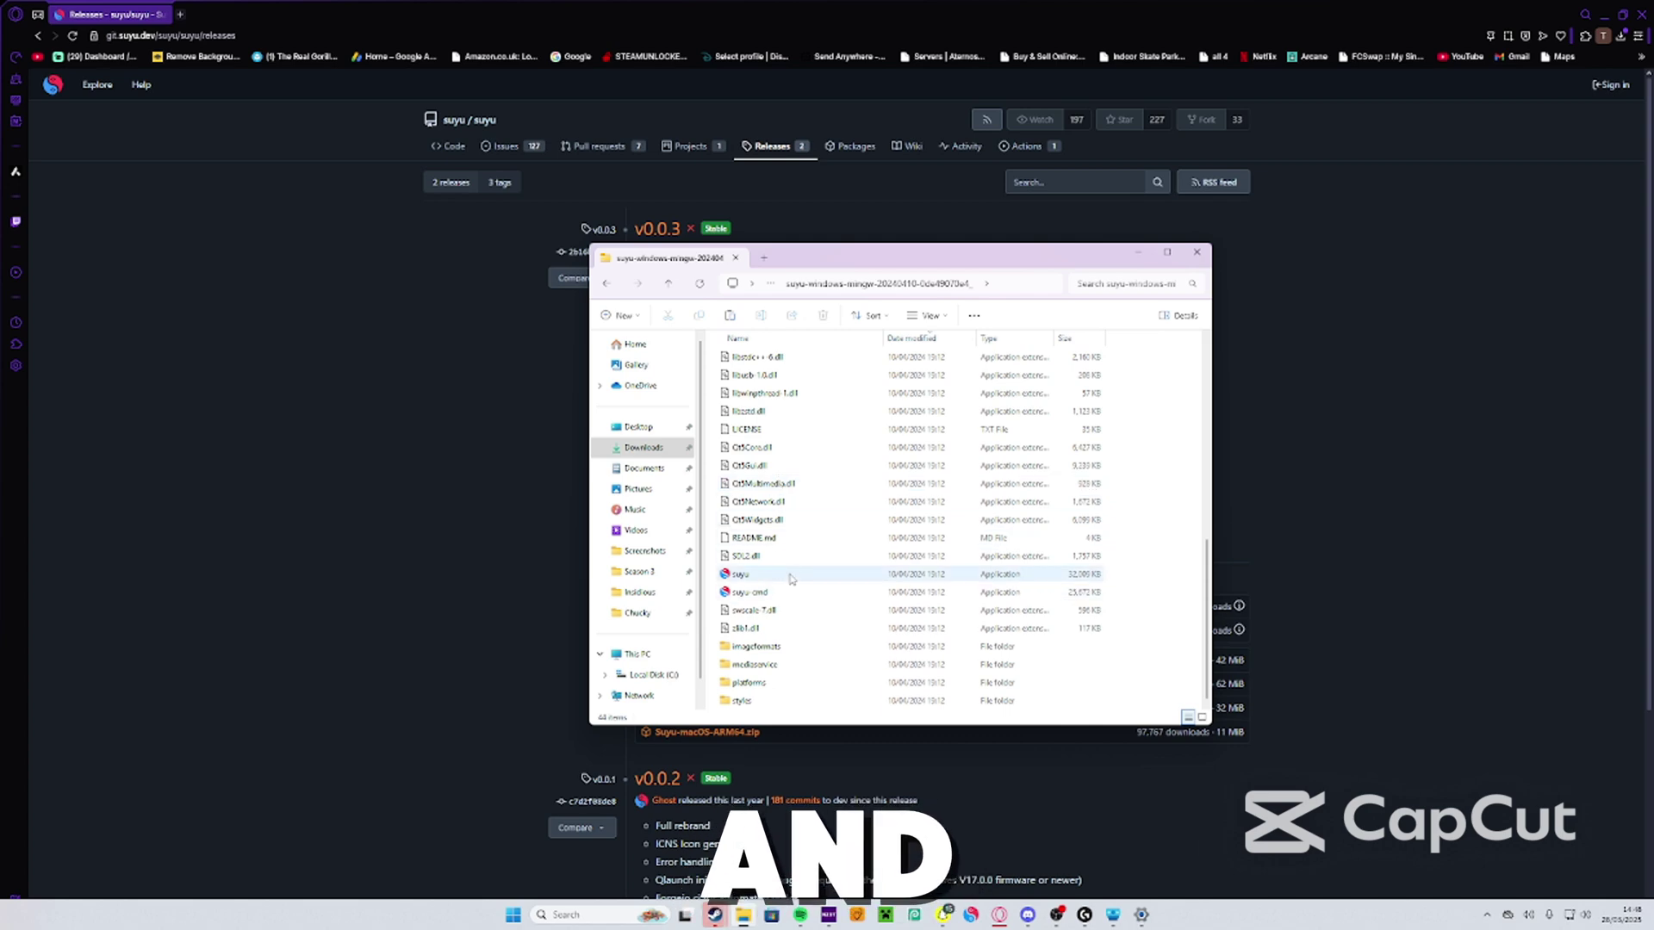
{"action": "double_click", "coordinate": [805, 574]}
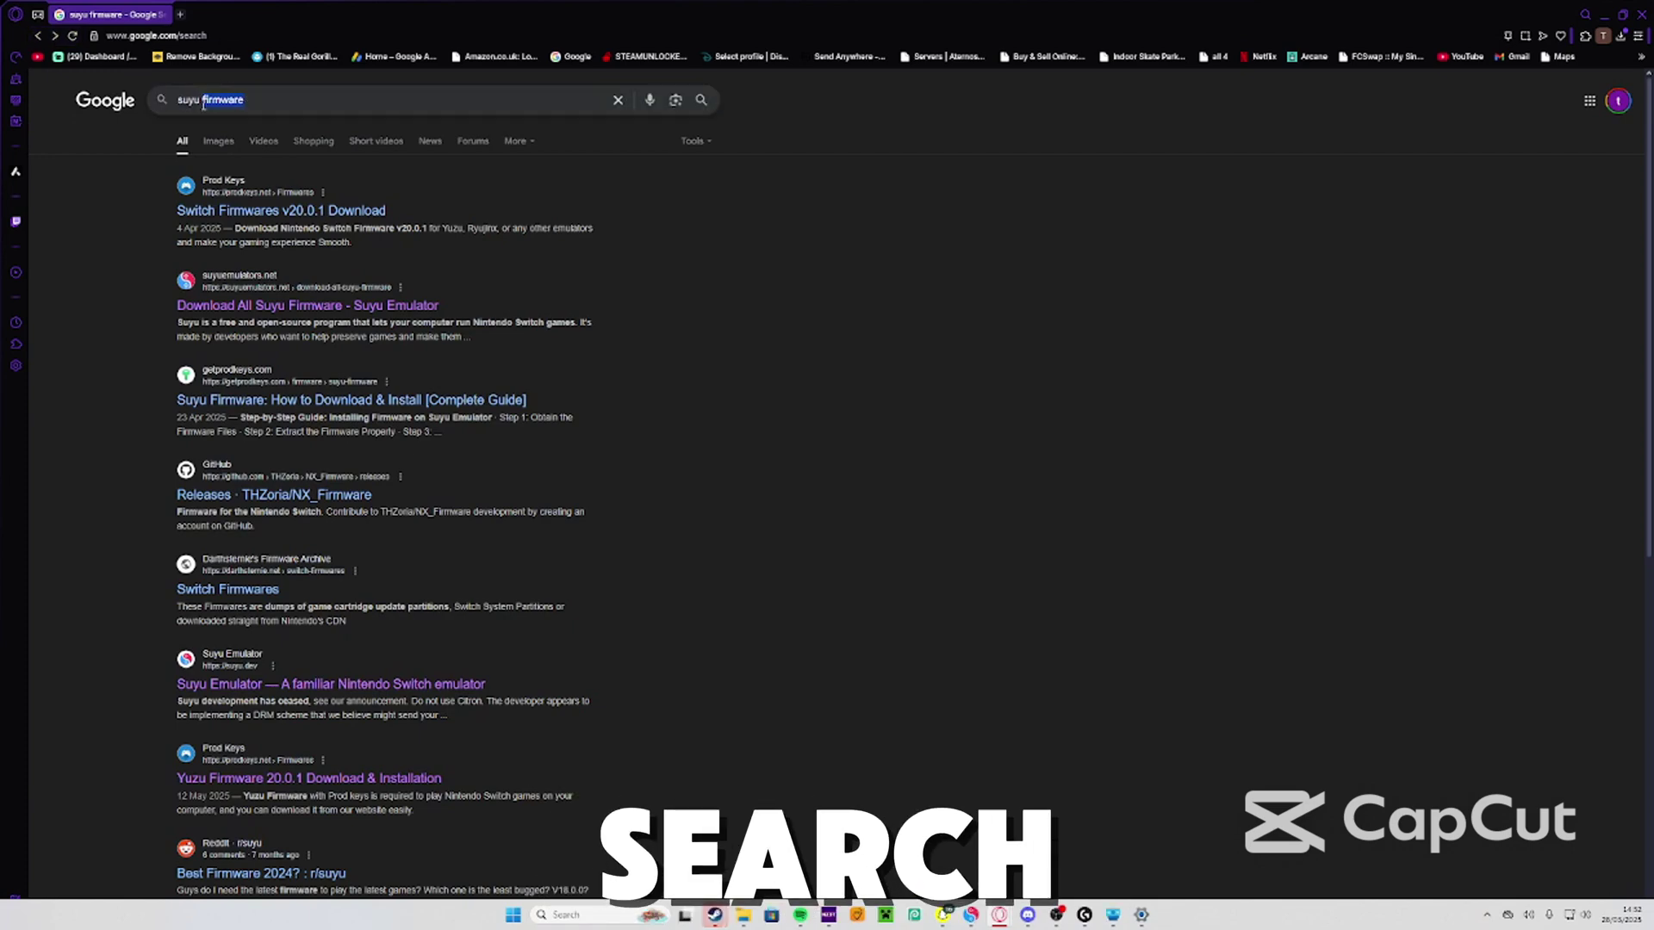
- Search Google for "suyu keys" and find the V20.0.1 download on the Yuzu Prod Keys & Title Keys page
{"action": "type", "text": "keys"}
{"action": "key", "text": "Return"}
{"action": "left_click", "coordinate": [369, 305]}
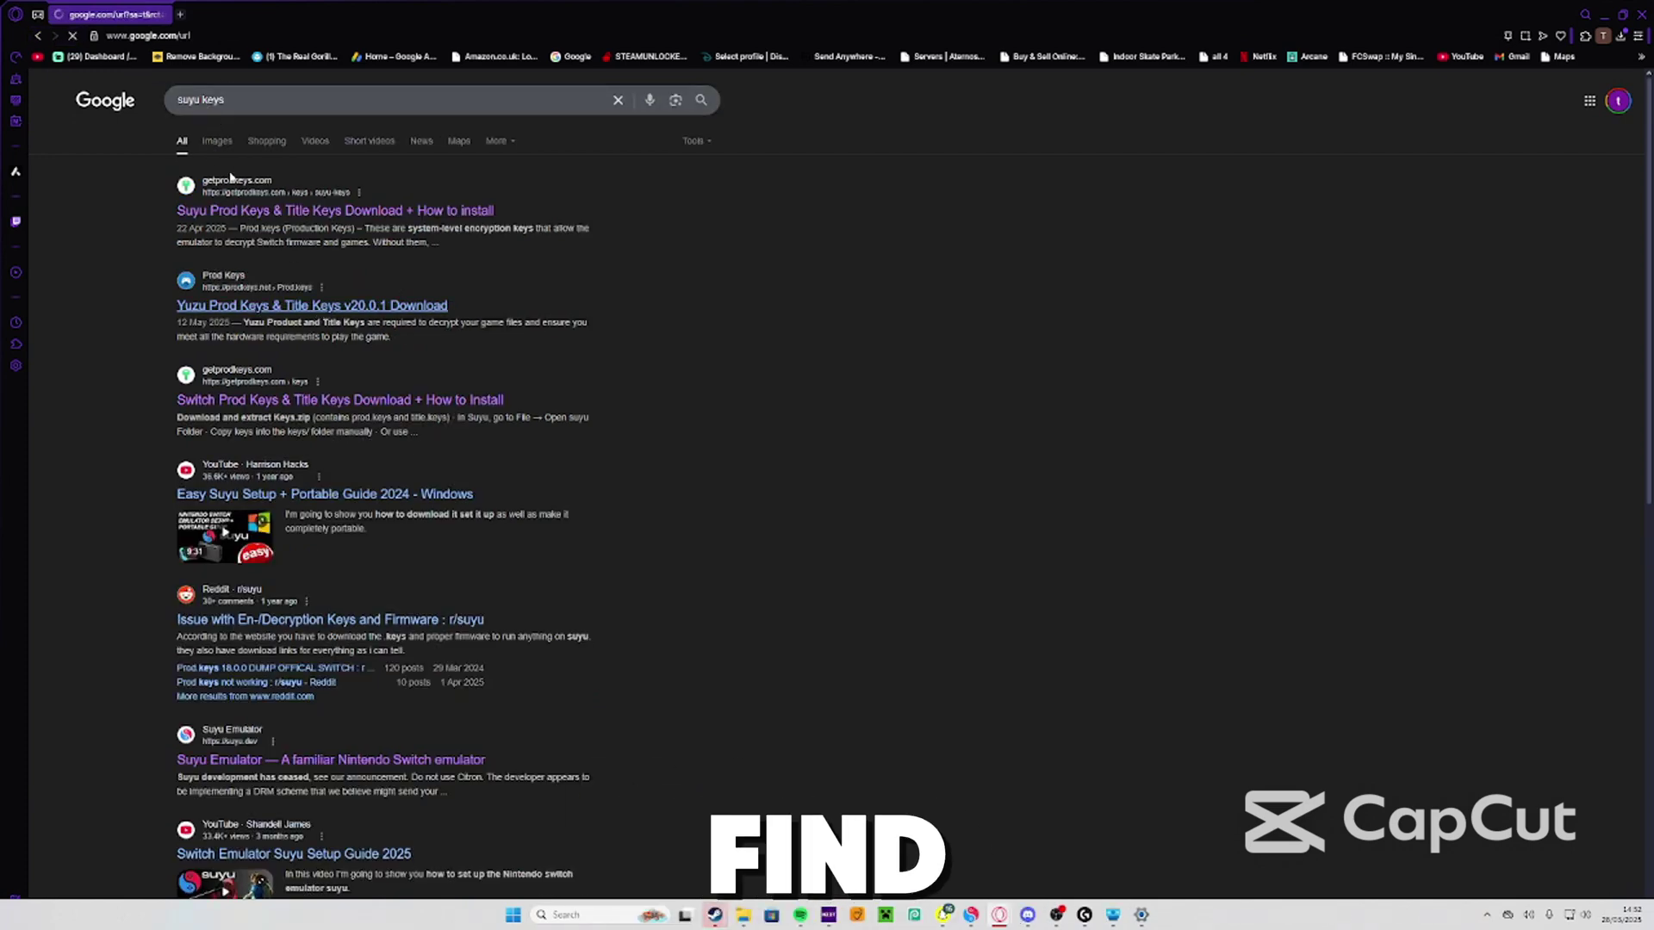
{"action": "scroll", "coordinate": [367, 302], "scroll_direction": "down", "scroll_amount": 5}
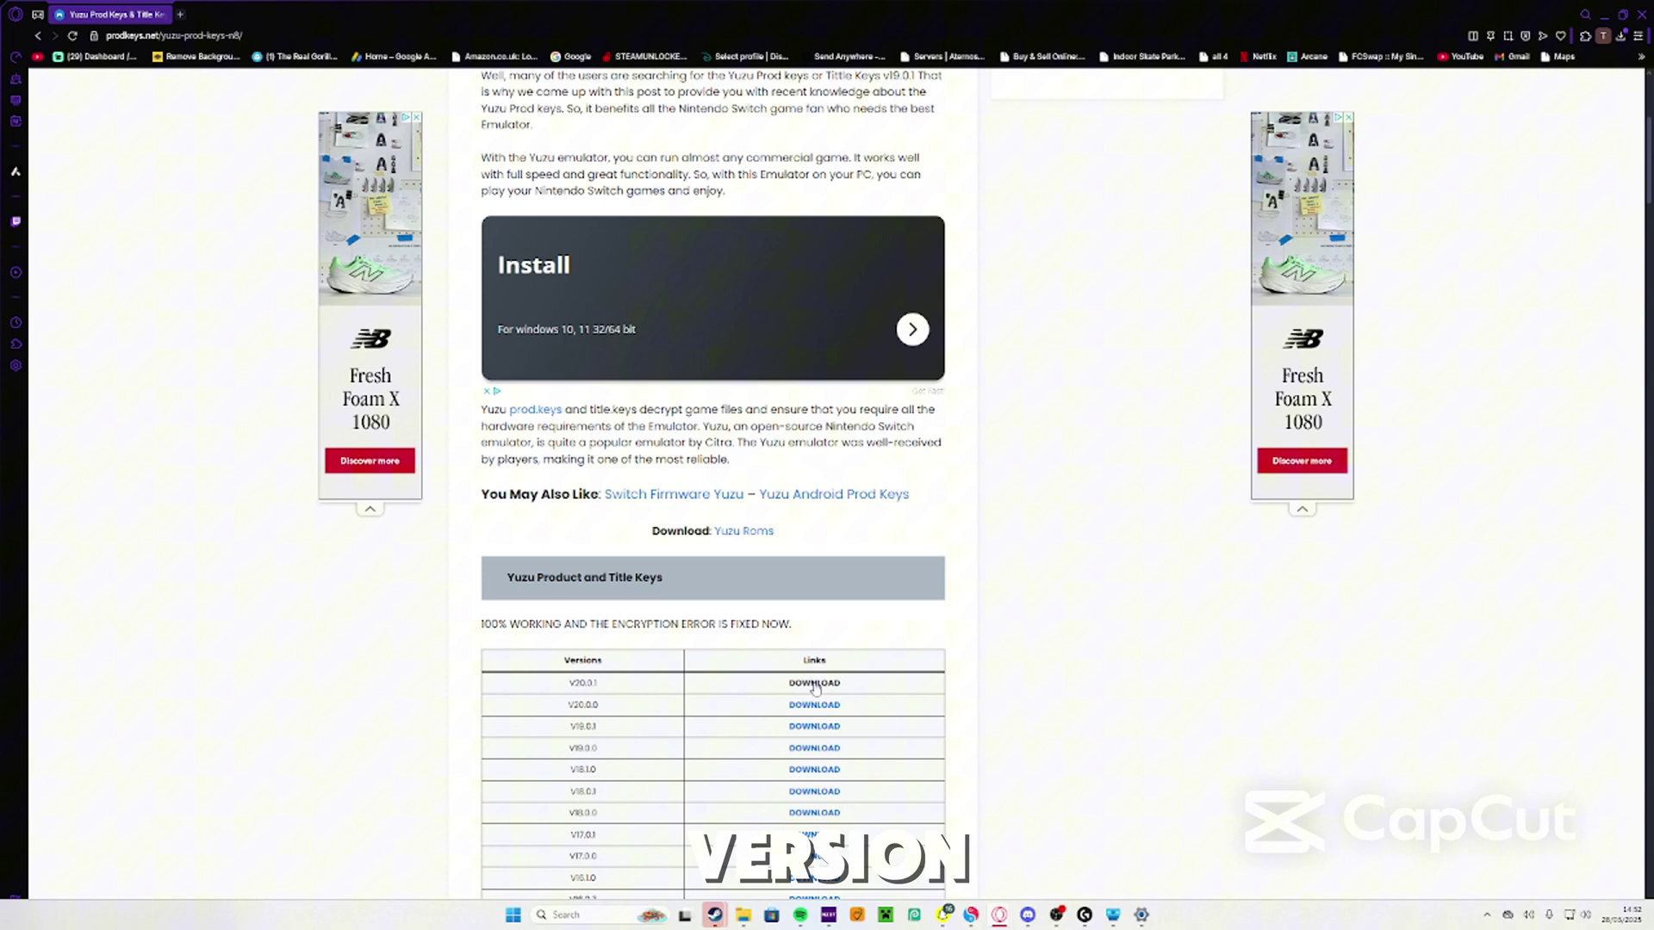
- Return to the search, look up "suyu firmware" and open the Switch Firmwares v20.0.1 download result
{"action": "left_click", "coordinate": [48, 37]}
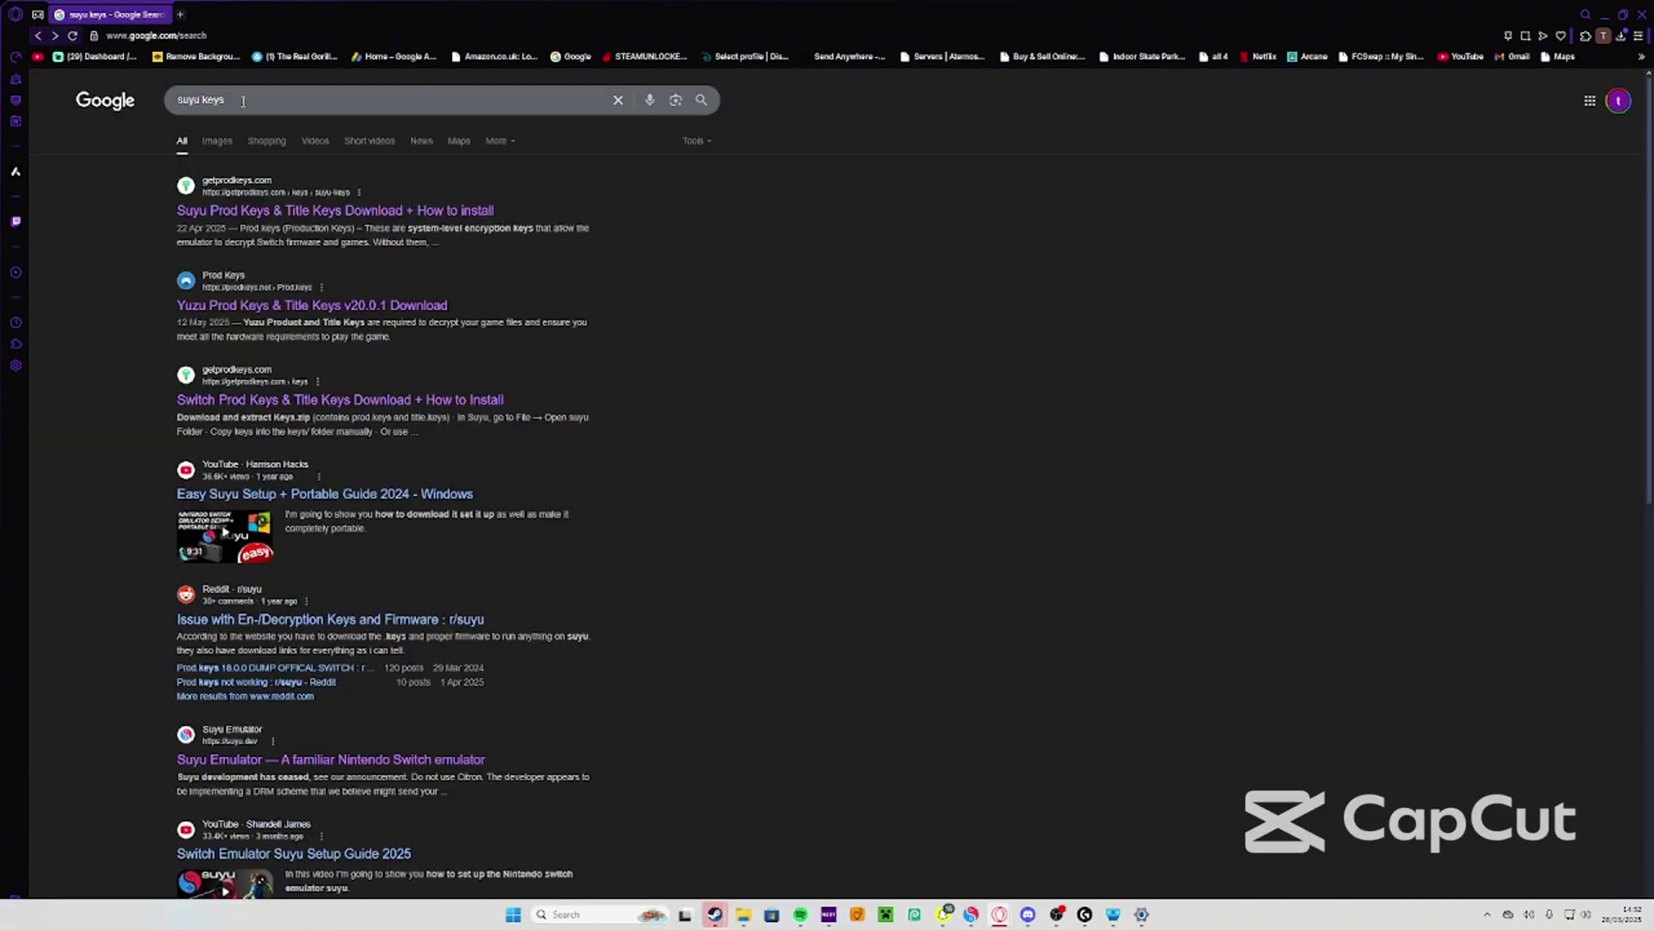
{"action": "double_click", "coordinate": [205, 99]}
{"action": "type", "text": "firmware"}
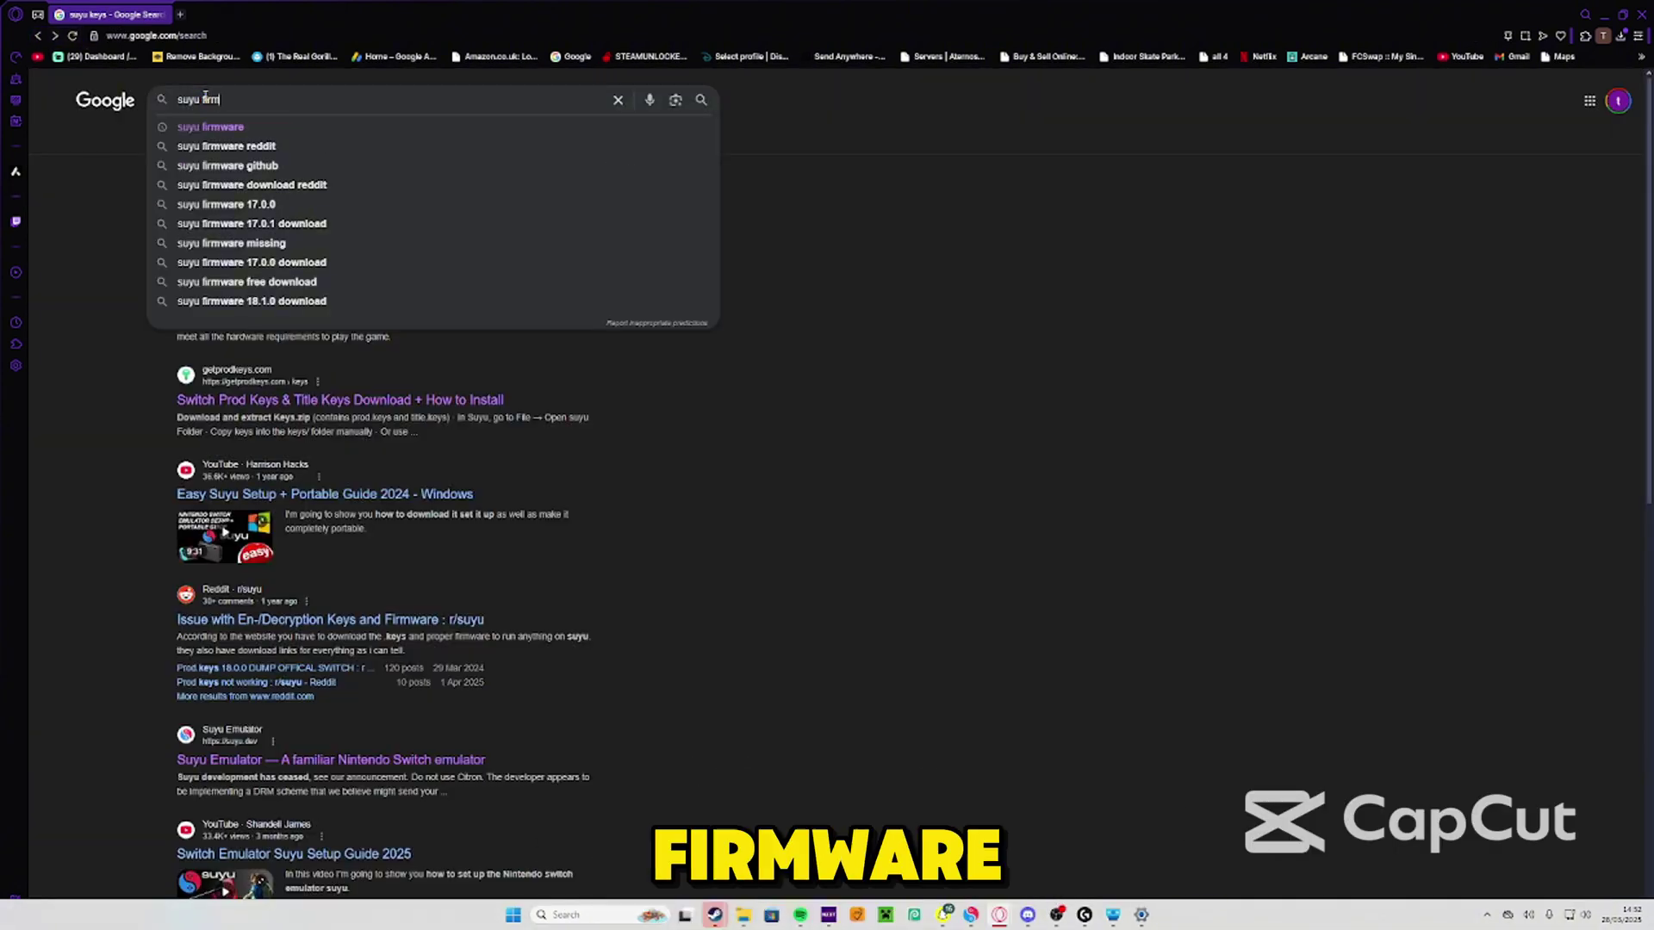
{"action": "key", "text": "Return"}
{"action": "left_click", "coordinate": [247, 214]}
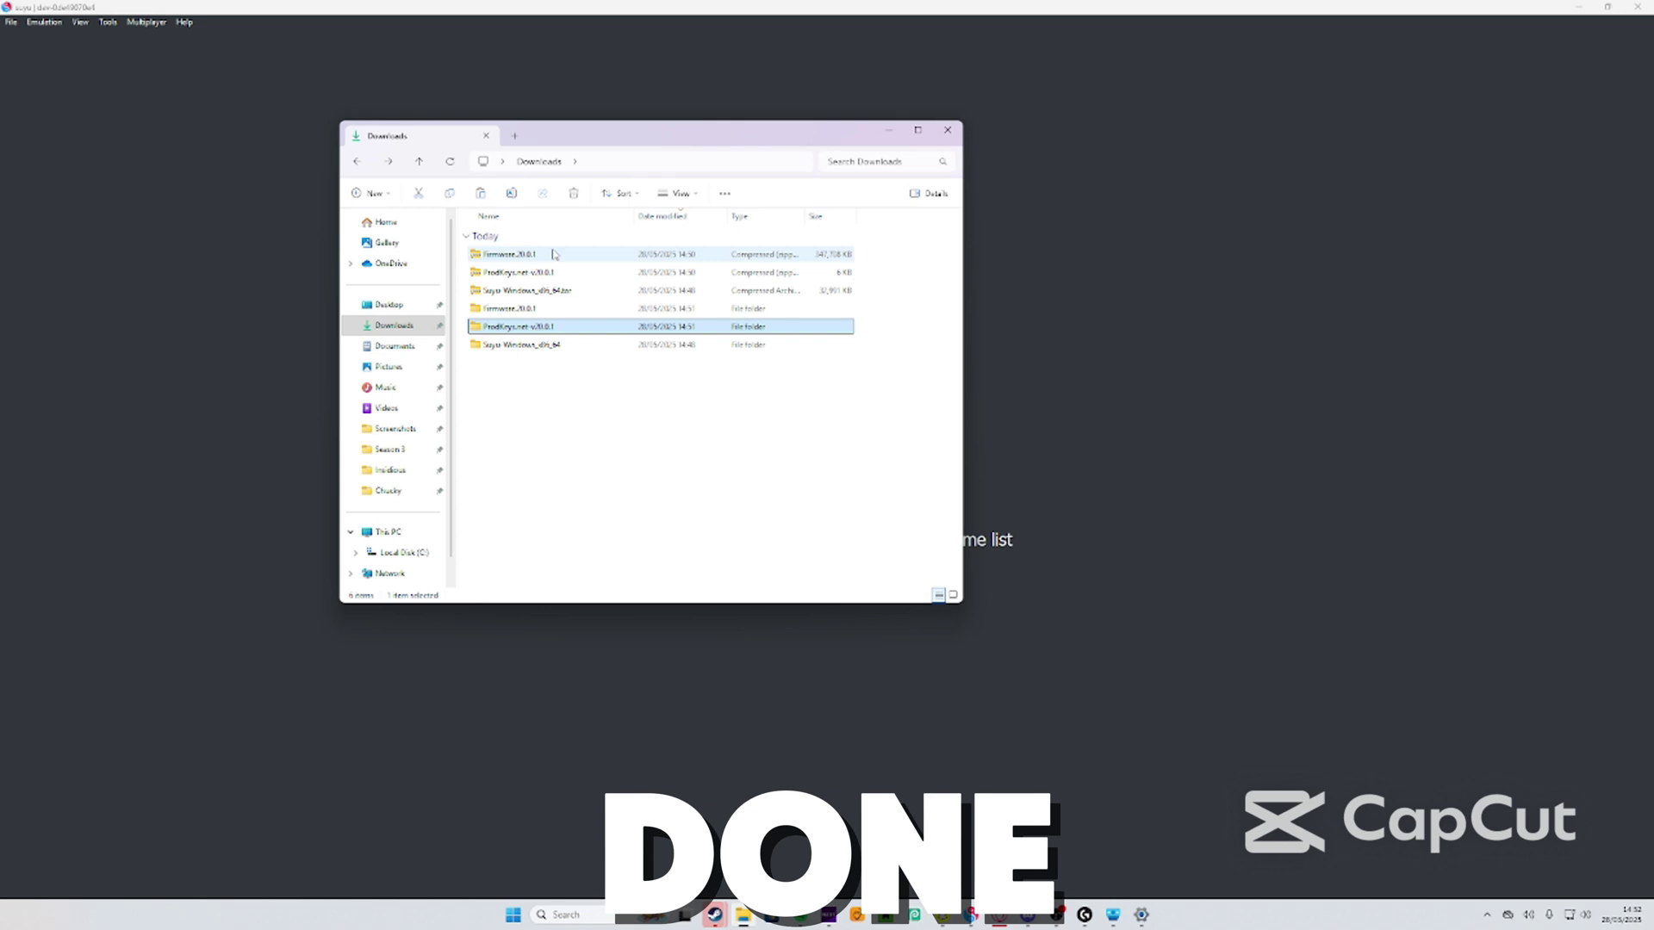
- Move prod.keys and title.keys from the extracted ProdKeys.net-v20.0.1 folder into suyu's keys folder, and close the folder windows and suyu
{"action": "left_click", "coordinate": [553, 256]}
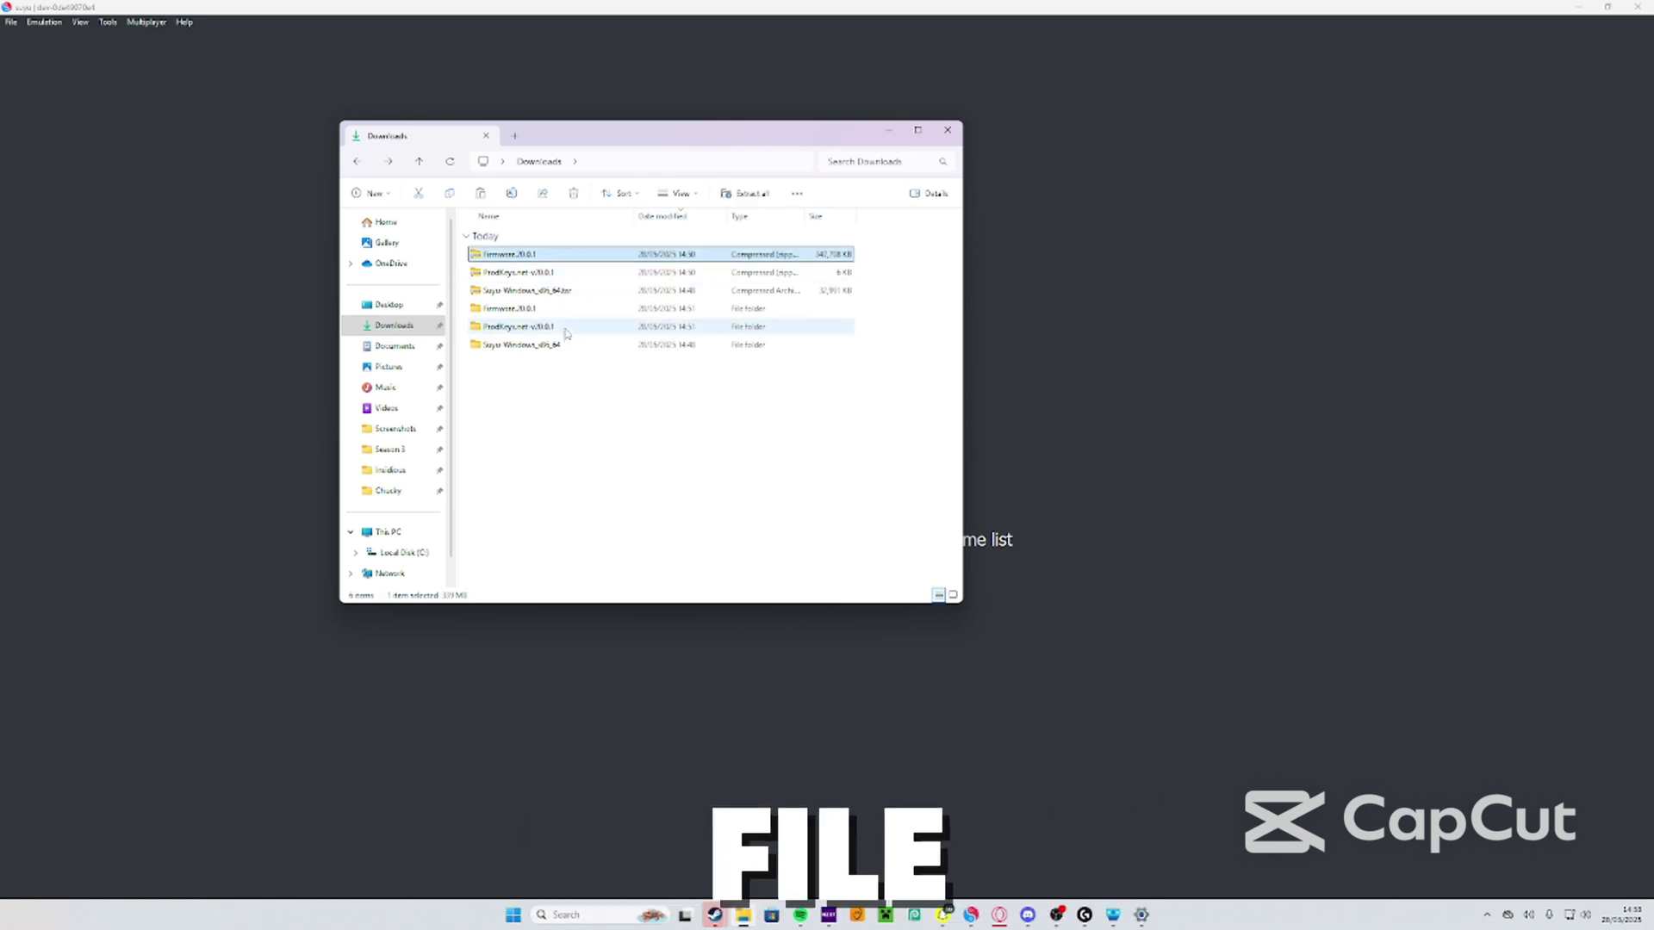
{"action": "left_click_drag", "start_coordinate": [616, 138], "coordinate": [71, 165]}
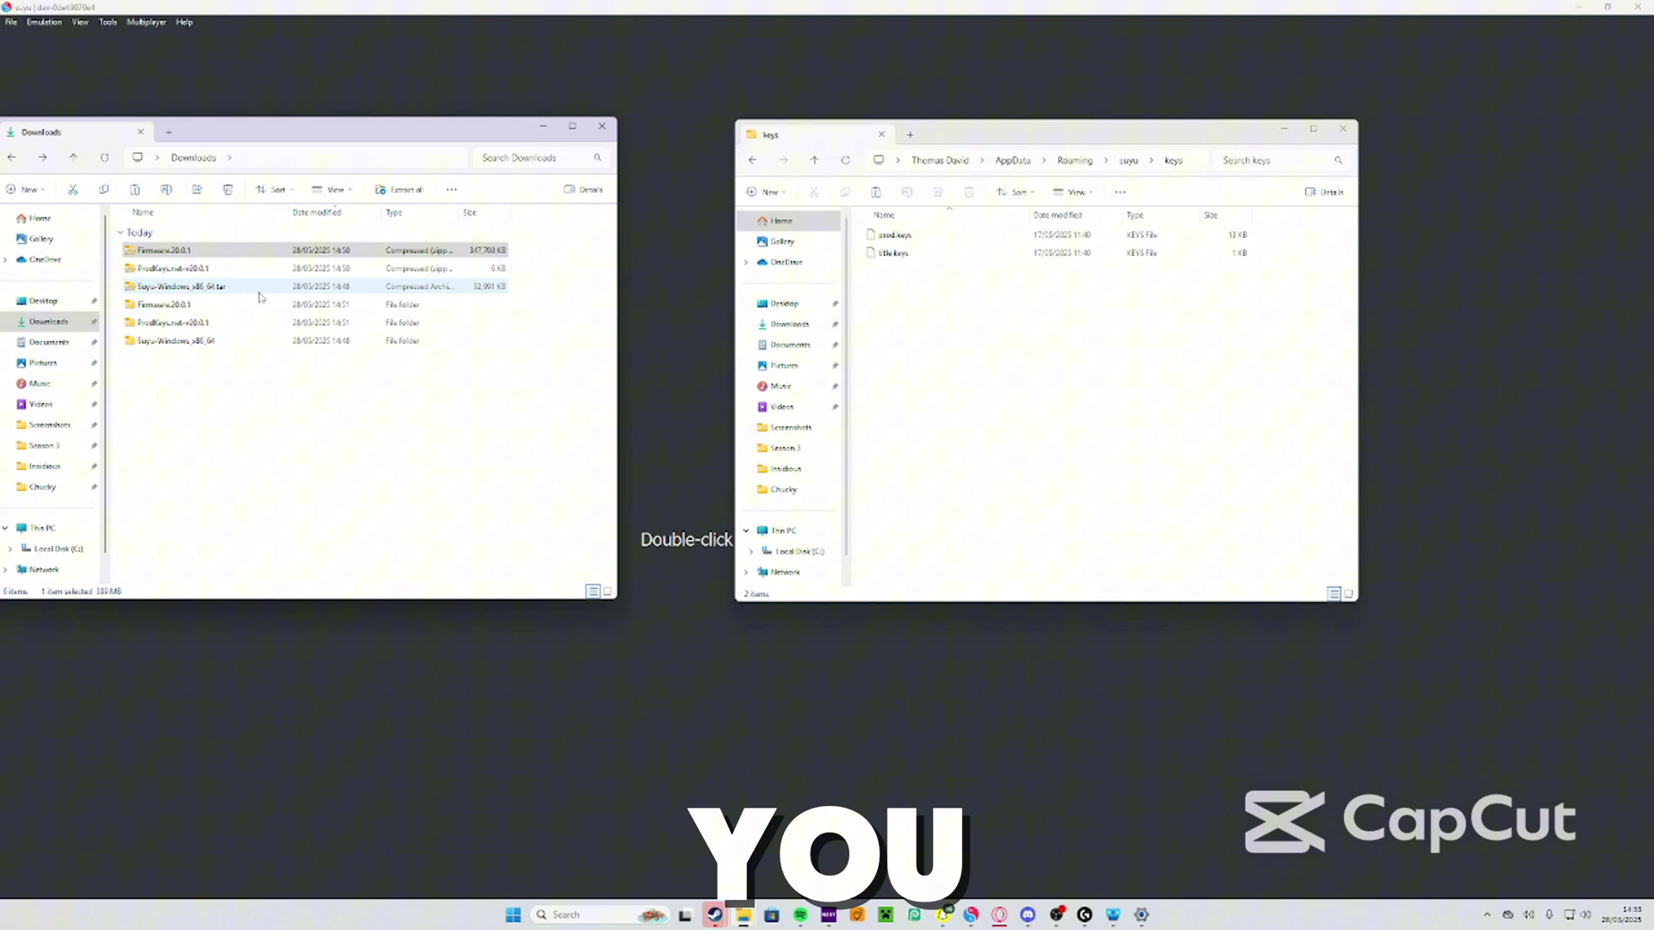
{"action": "double_click", "coordinate": [252, 324]}
{"action": "left_click_drag", "start_coordinate": [266, 359], "coordinate": [204, 249]}
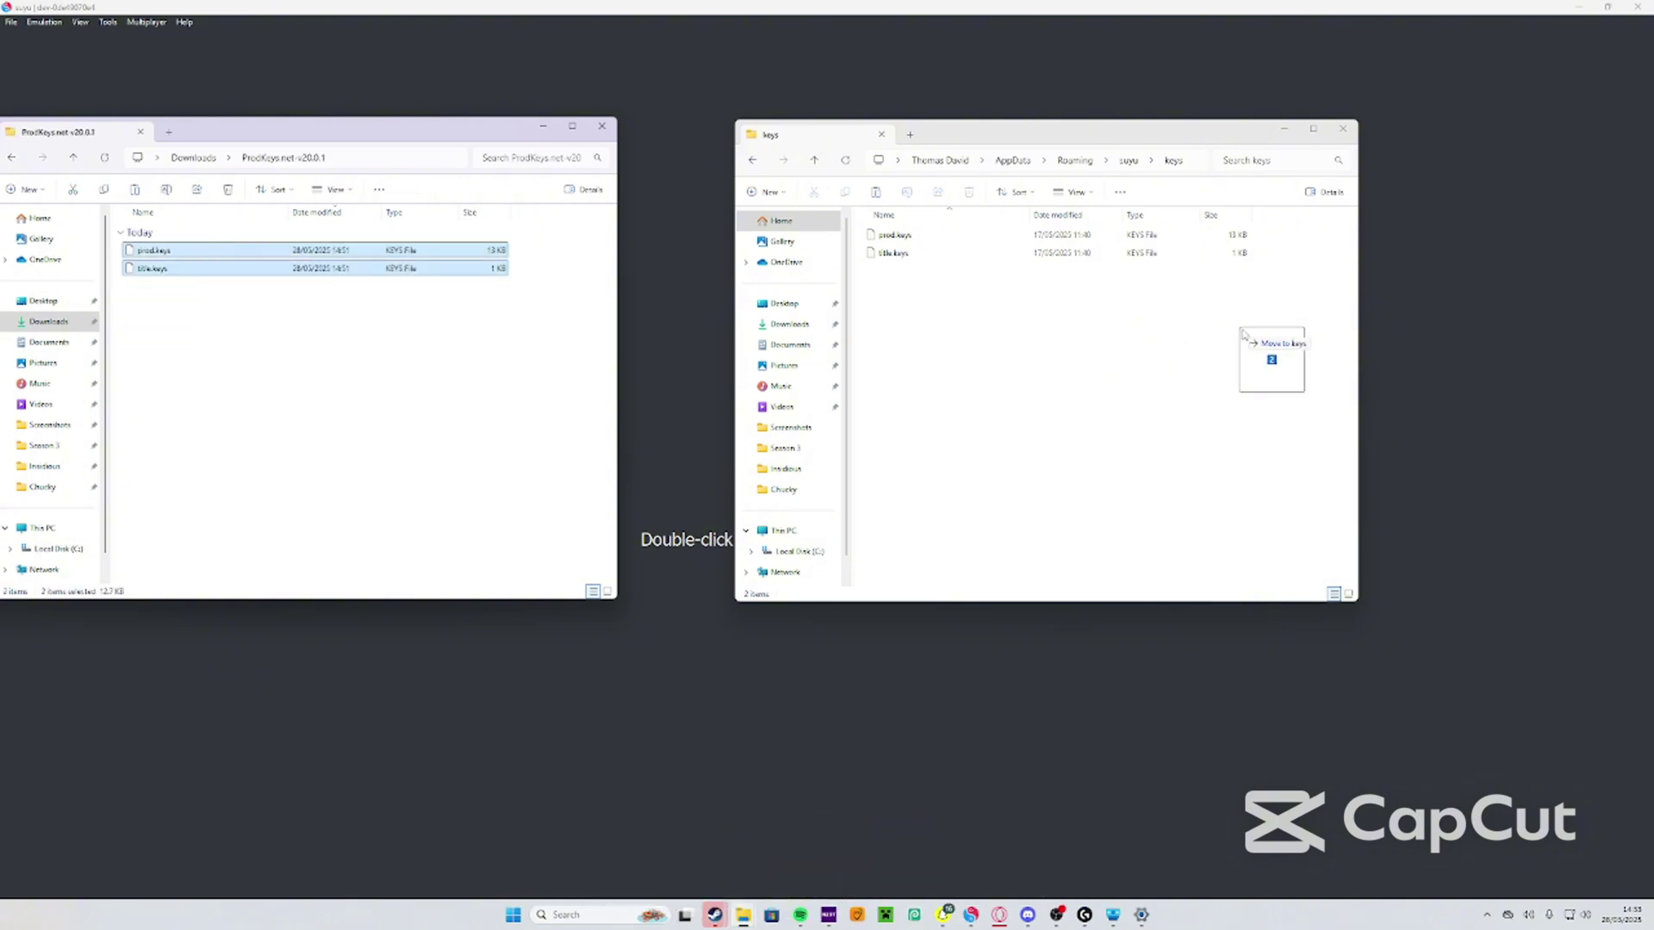
{"action": "left_click", "coordinate": [601, 125]}
{"action": "left_click", "coordinate": [1342, 129]}
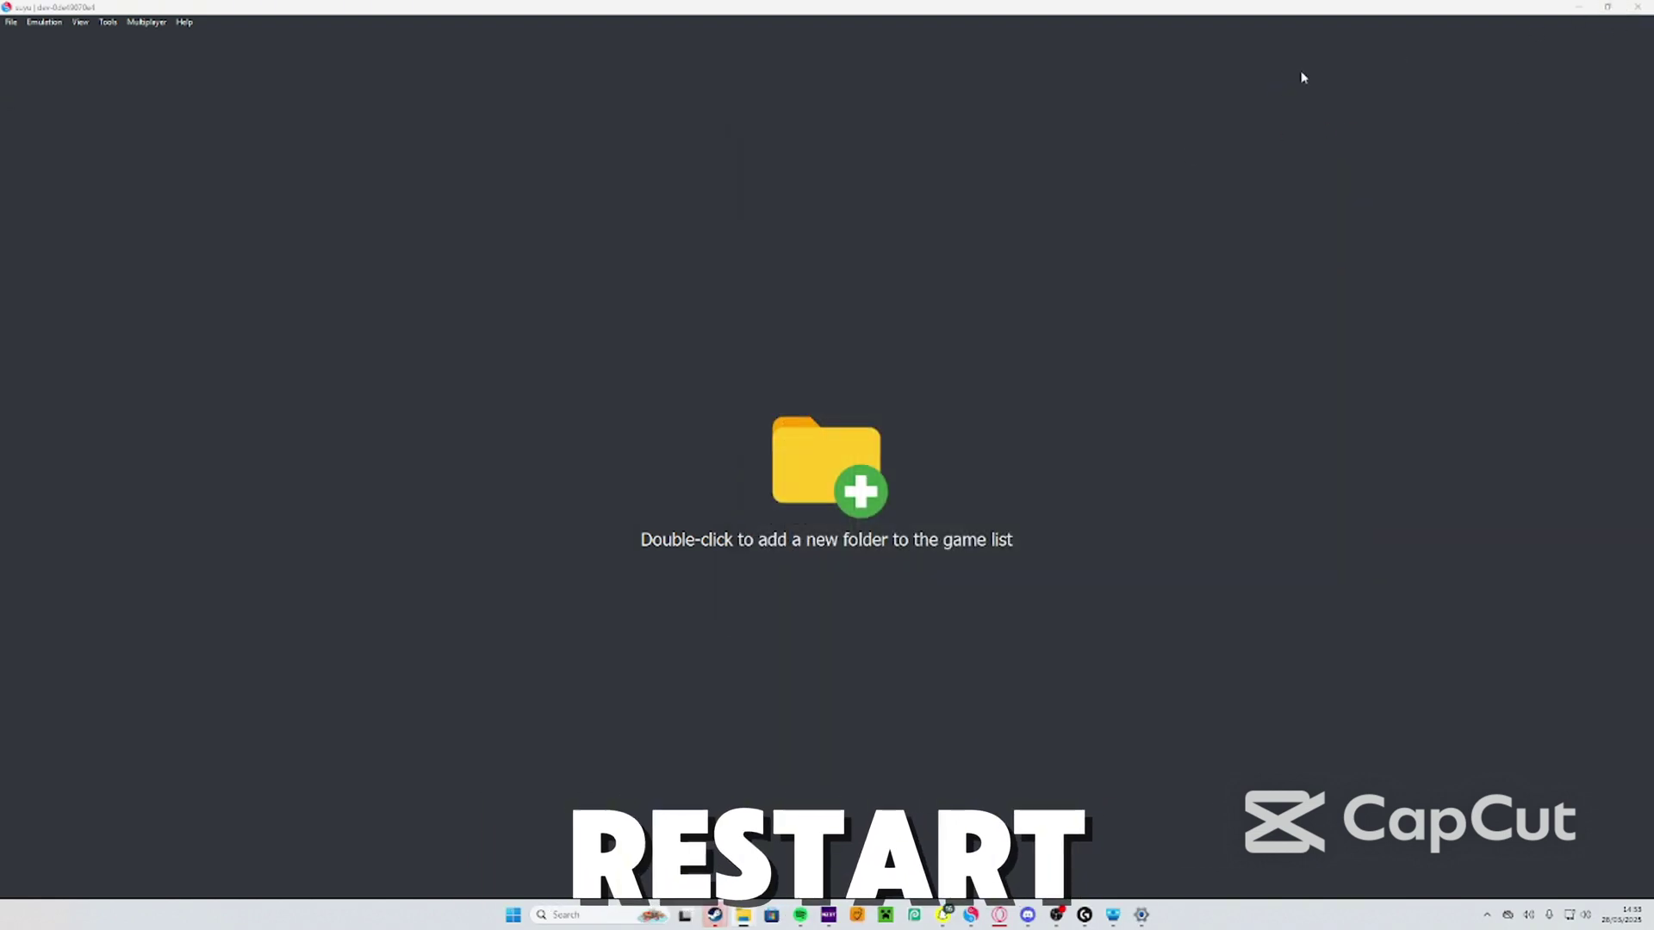
{"action": "left_click", "coordinate": [1630, 10]}
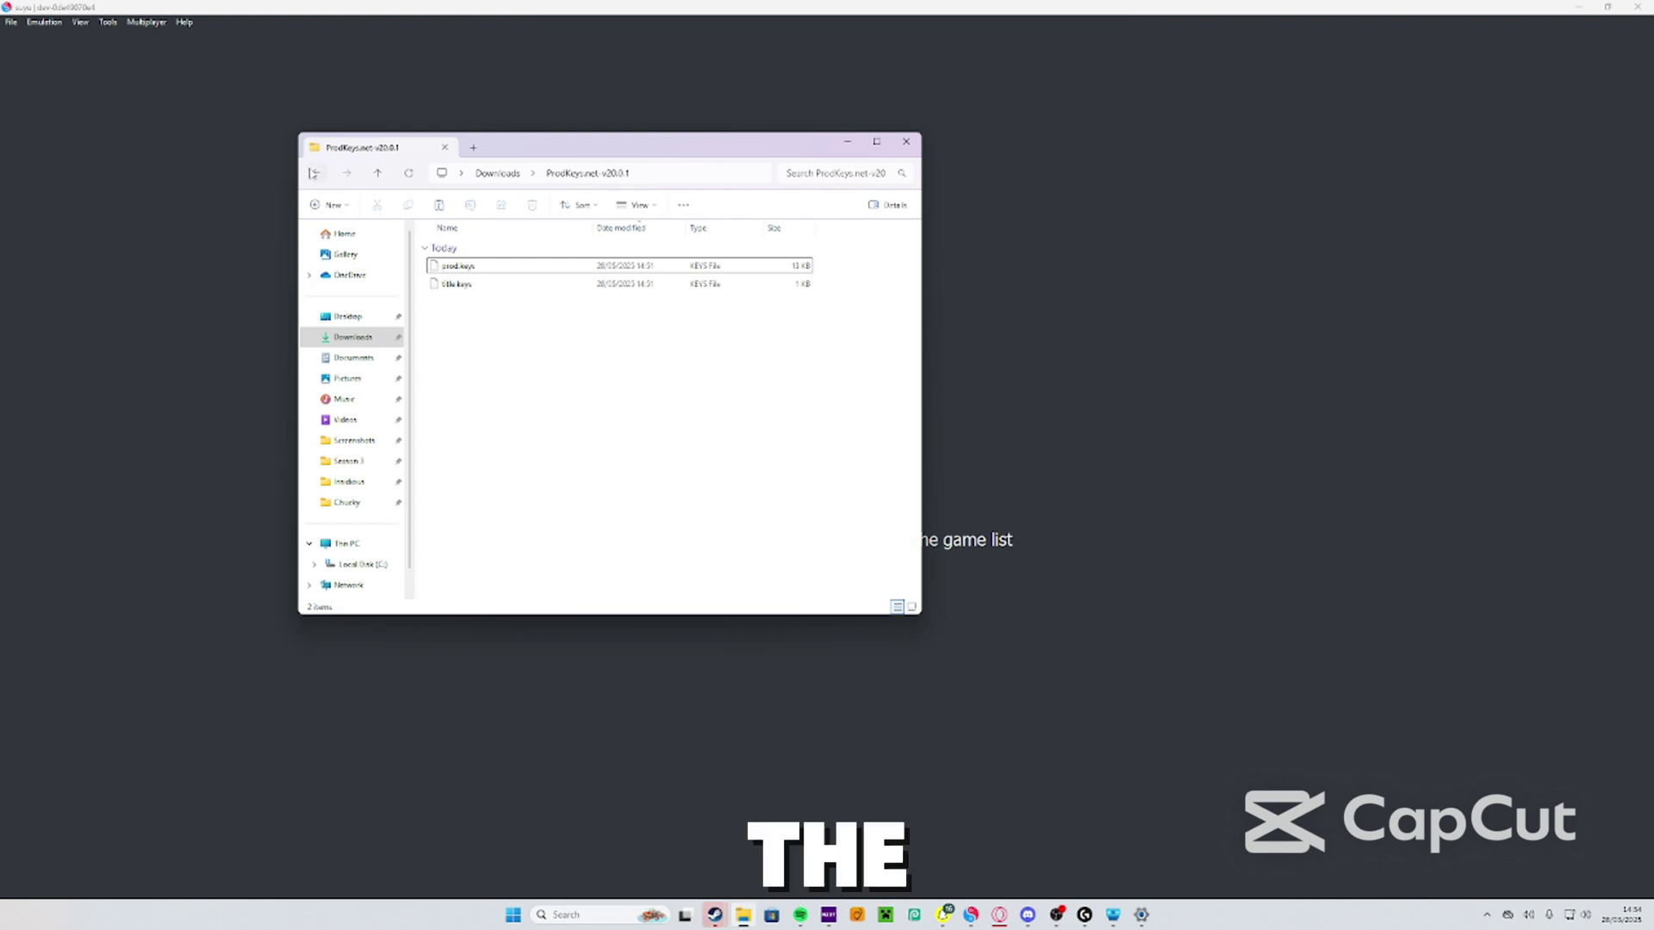
- Check the extracted Firmware.20.0.1 folder in Downloads and try to use it as suyu's dumped firmware source
{"action": "left_click", "coordinate": [314, 173]}
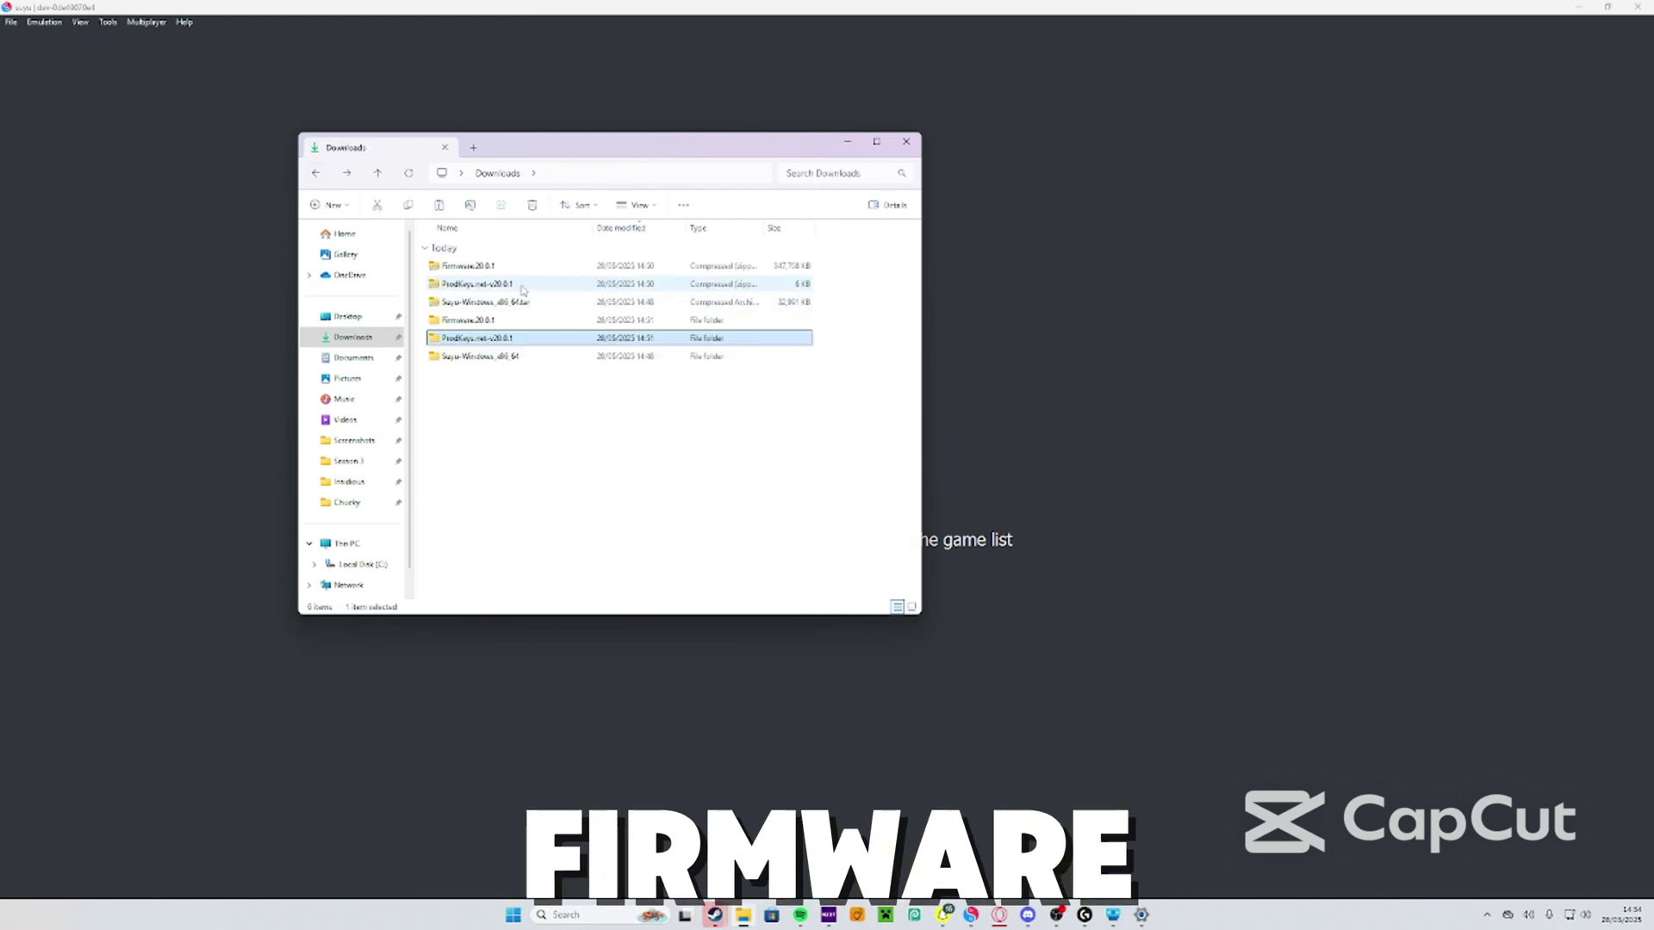
{"action": "double_click", "coordinate": [522, 321]}
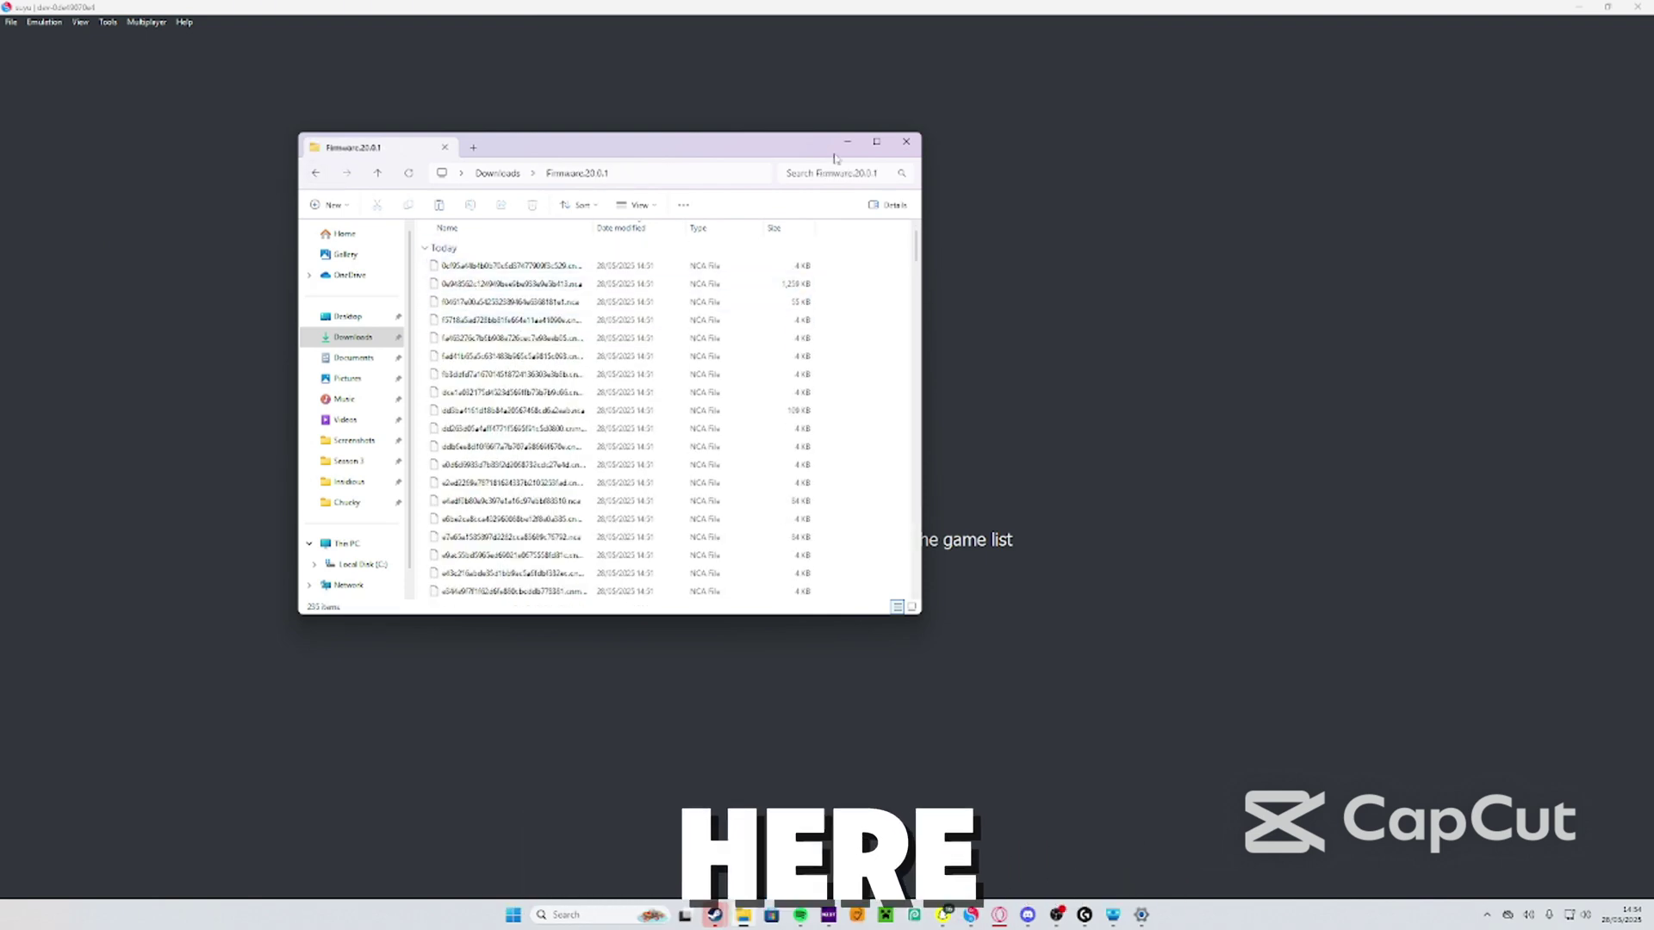
{"action": "left_click", "coordinate": [904, 144]}
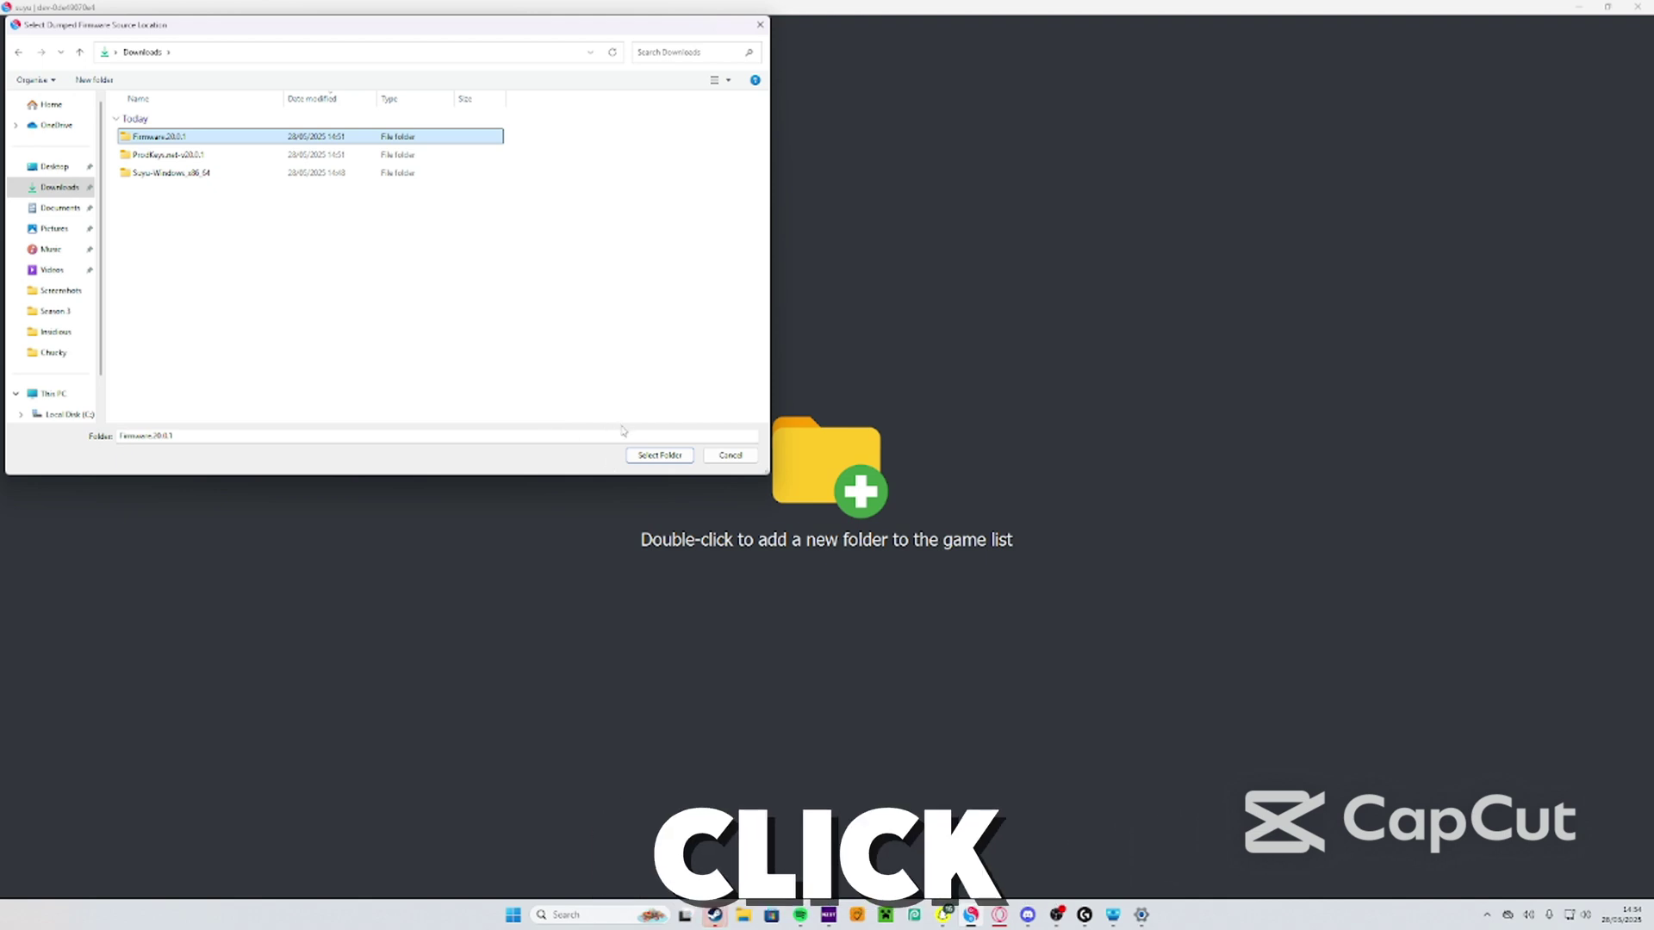
{"action": "left_click", "coordinate": [741, 460]}
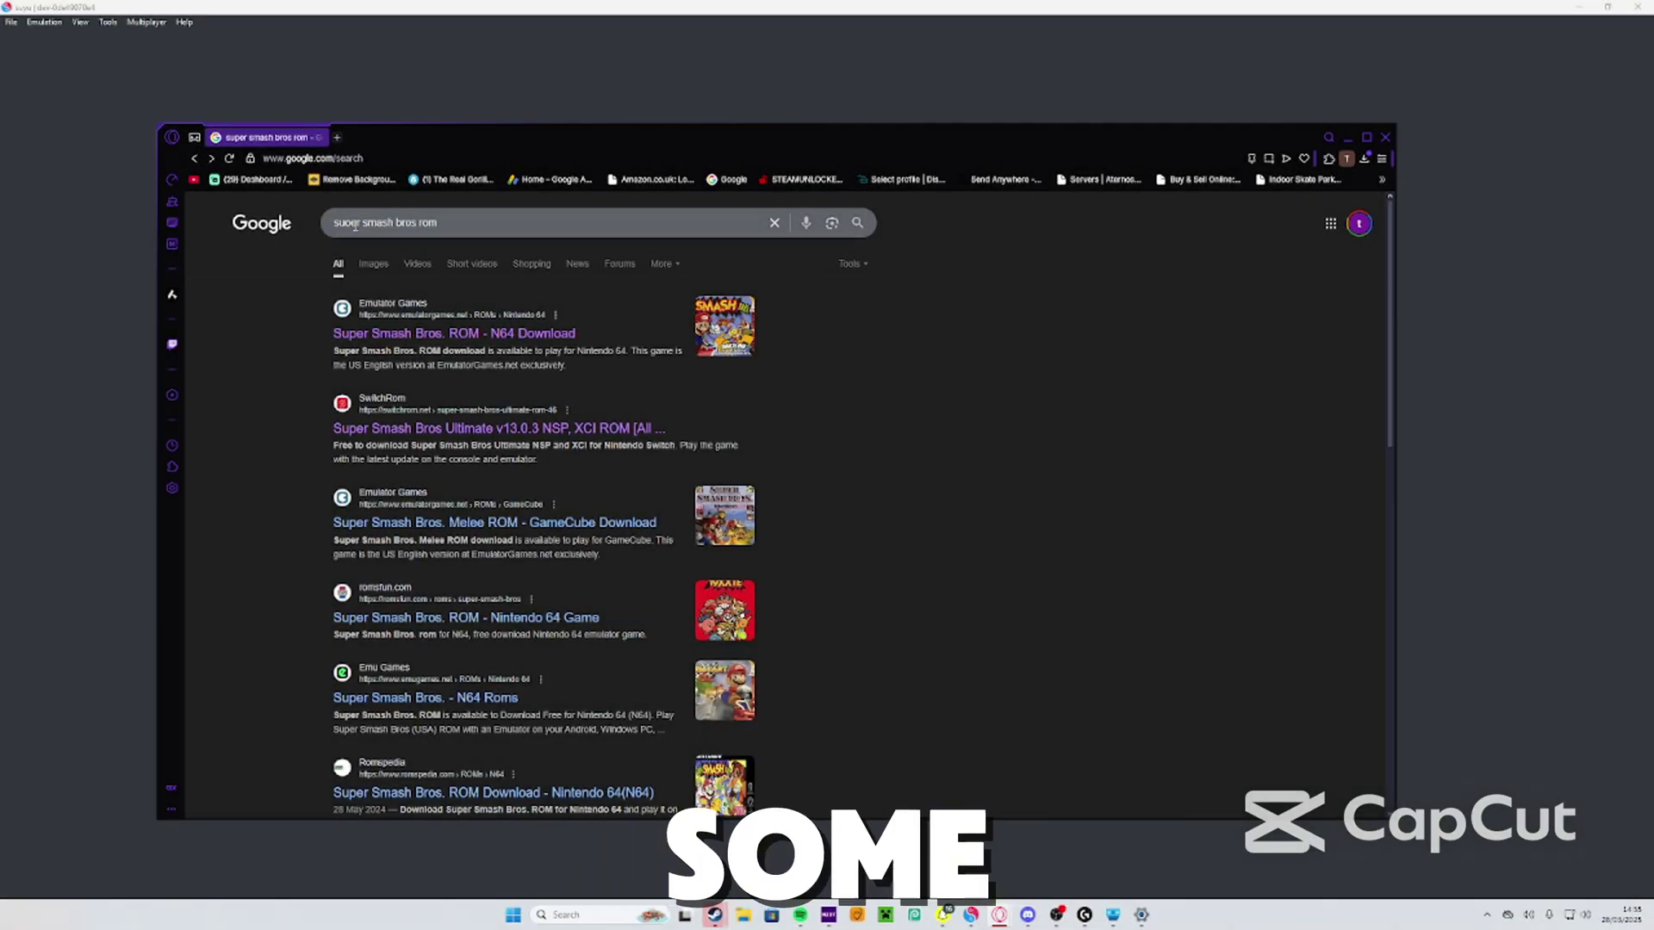
- Search Google for "super smash bros rom" and view the SwitchRom page for Super Smash Bros Ultimate v13.0.3
{"action": "left_click", "coordinate": [355, 226]}
{"action": "key", "text": "BackSpace"}
{"action": "type", "text": "p"}
{"action": "key", "text": "Return"}
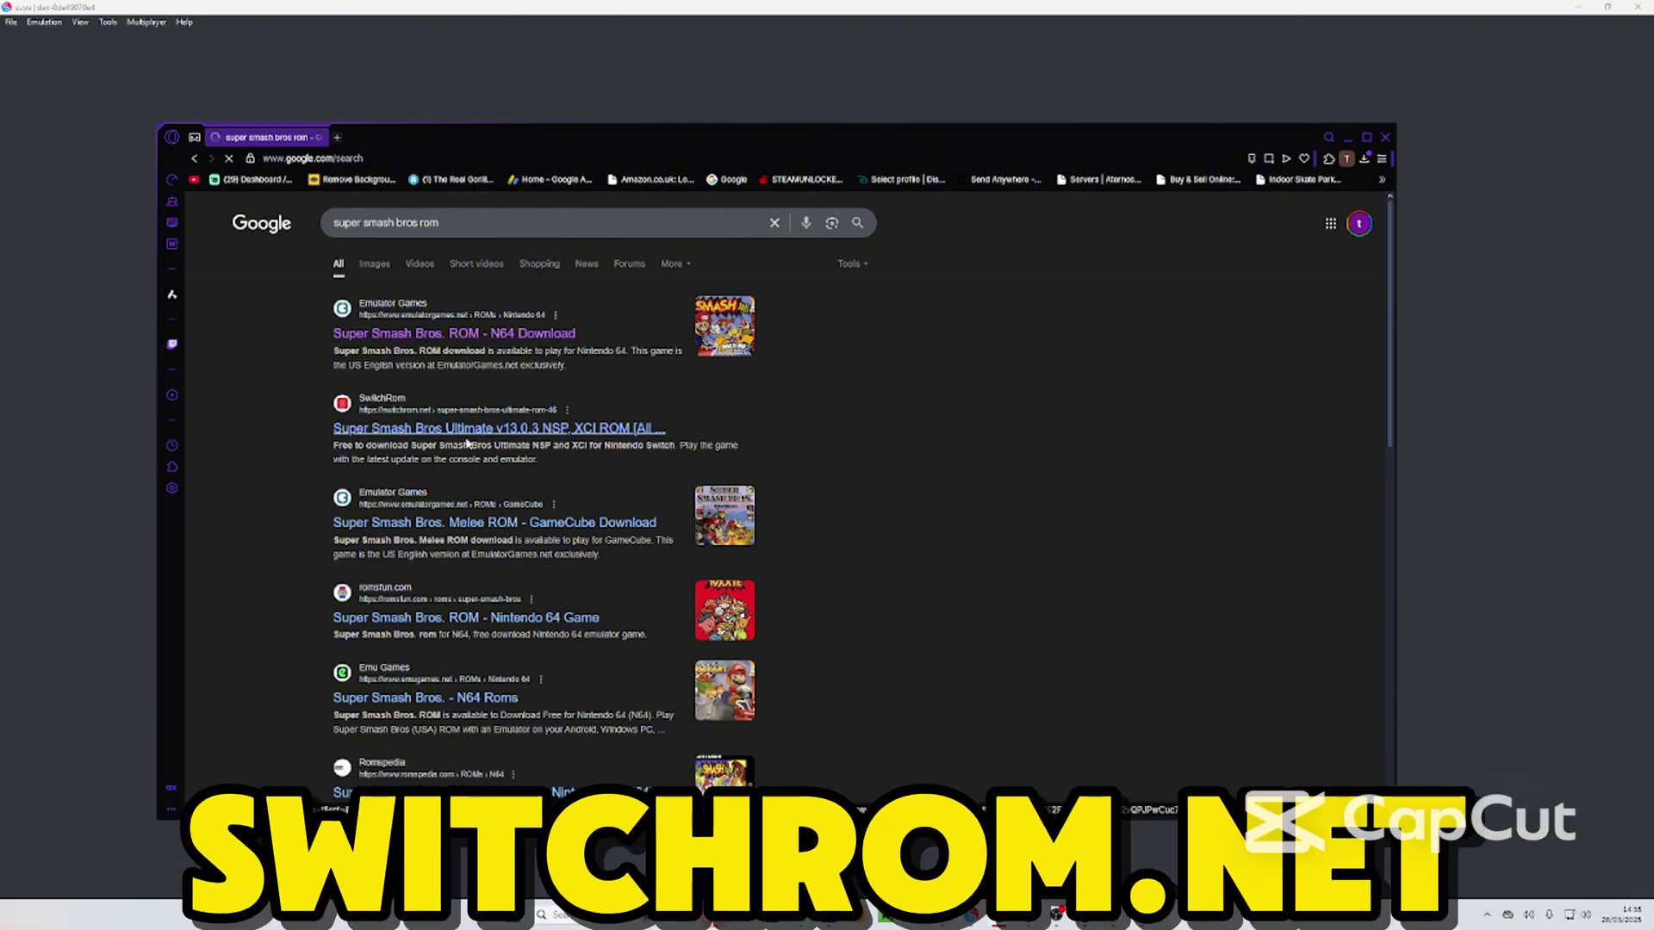
{"action": "left_click", "coordinate": [417, 427]}
{"action": "scroll", "coordinate": [509, 443], "scroll_direction": "down", "scroll_amount": 1}
{"action": "scroll", "coordinate": [508, 446], "scroll_direction": "down", "scroll_amount": 2}
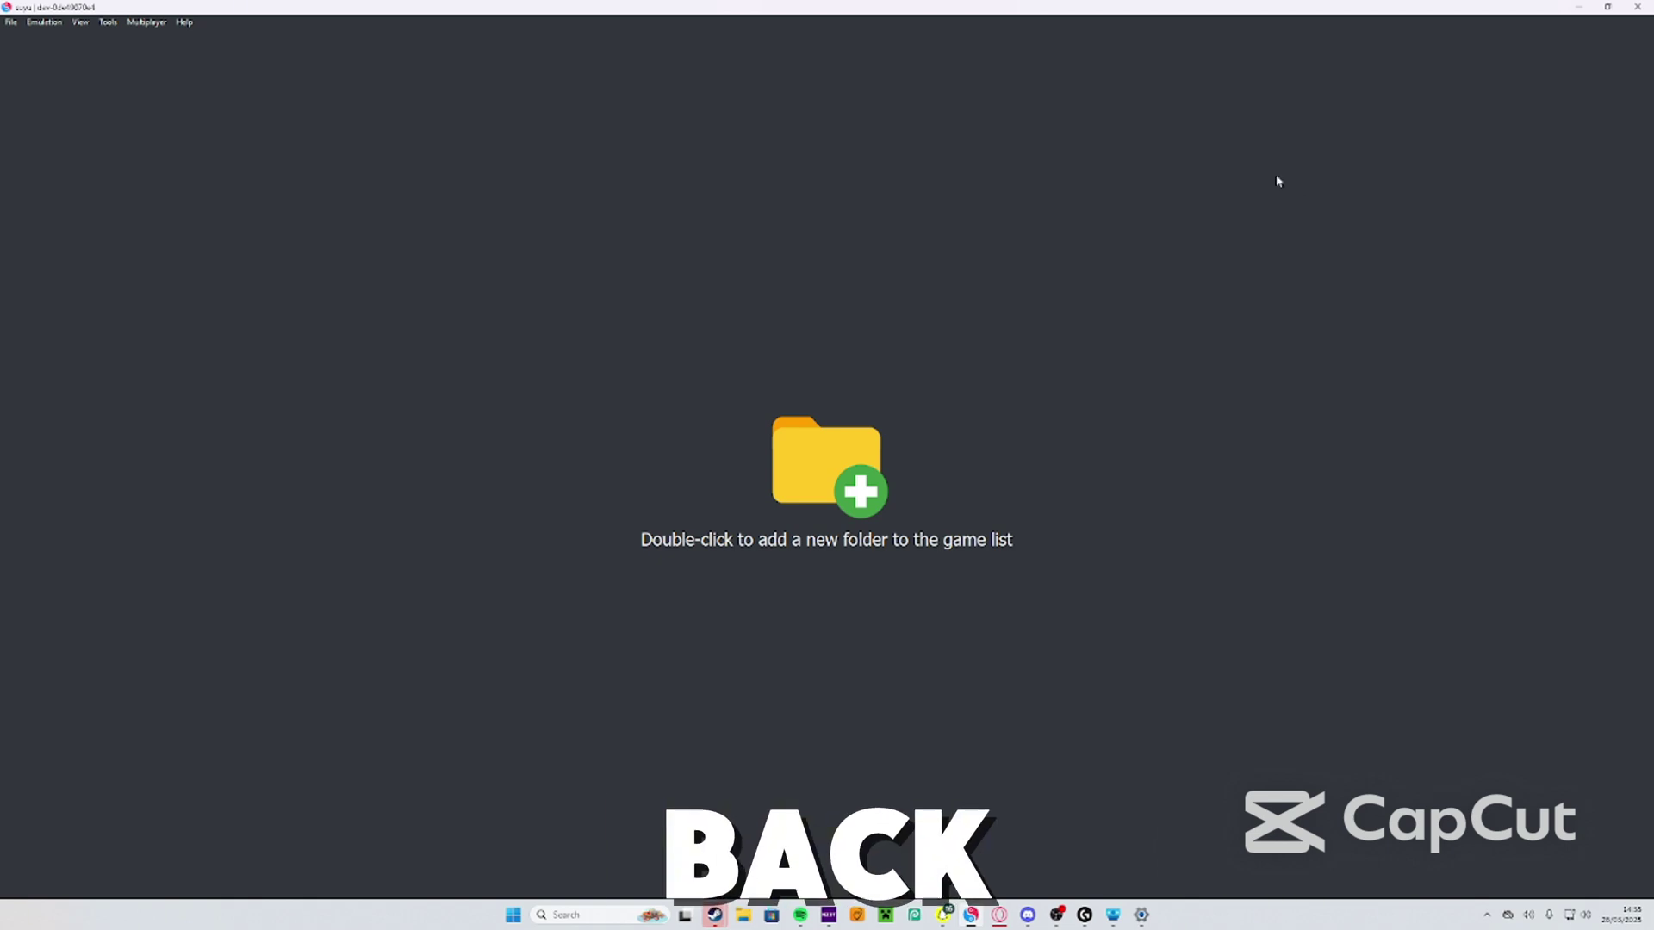
- Add the Roms folder under Emulator > Nintendo Switch on Local Disk (C:) to suyu's game list
{"action": "double_click", "coordinate": [882, 468]}
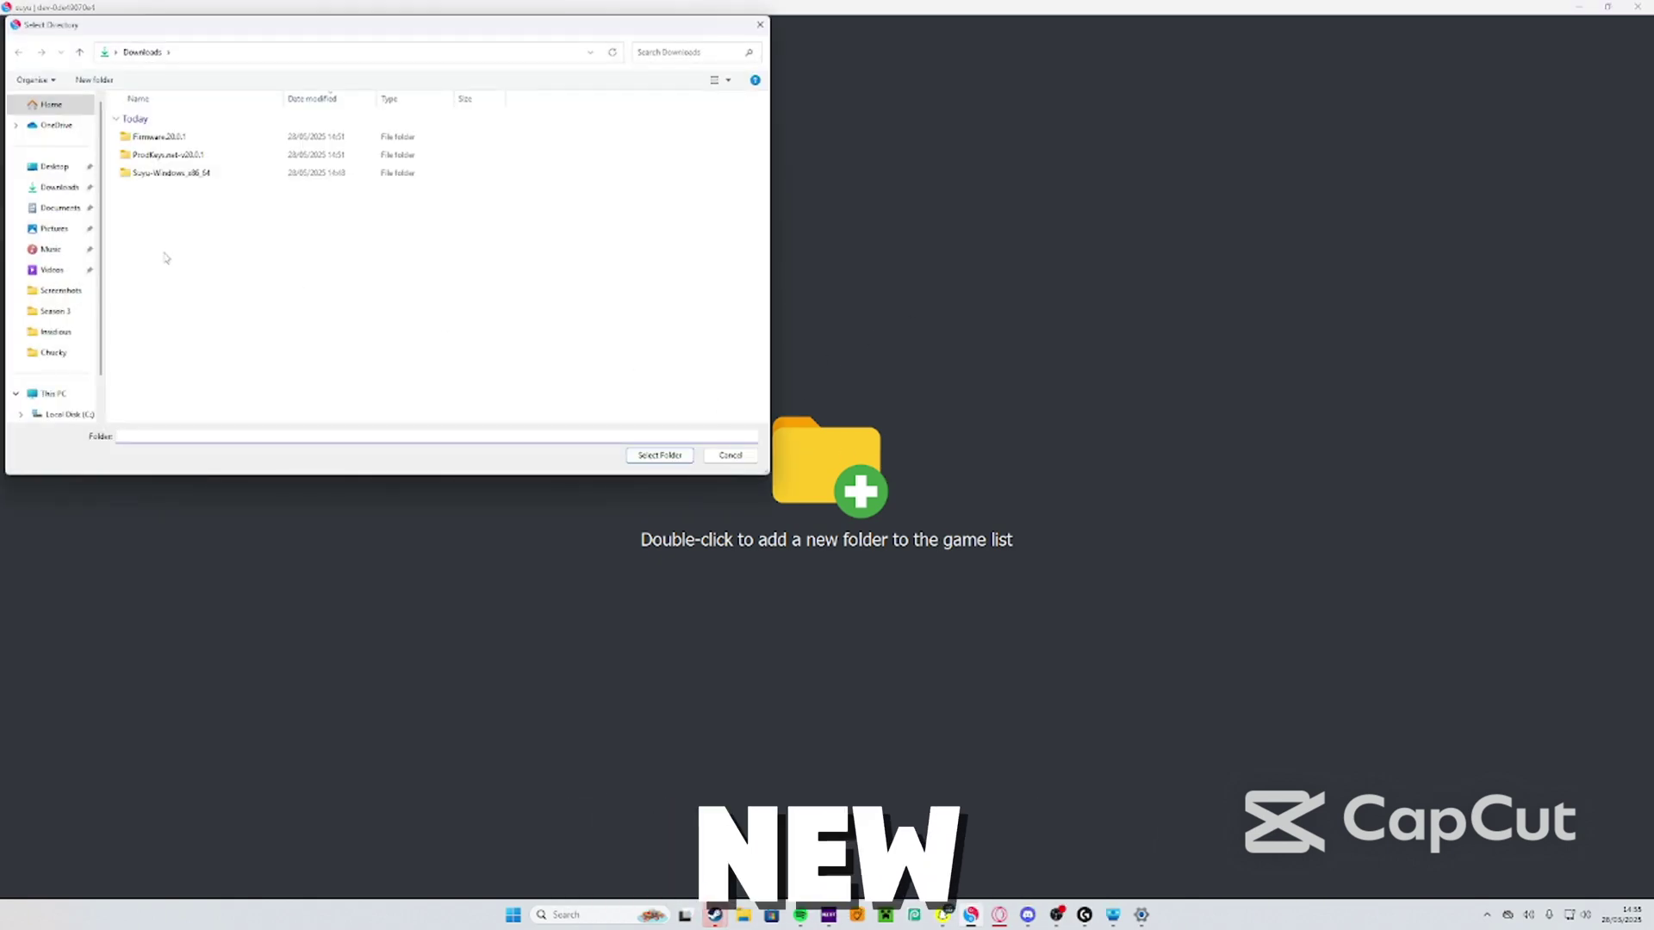
{"action": "left_click", "coordinate": [62, 369]}
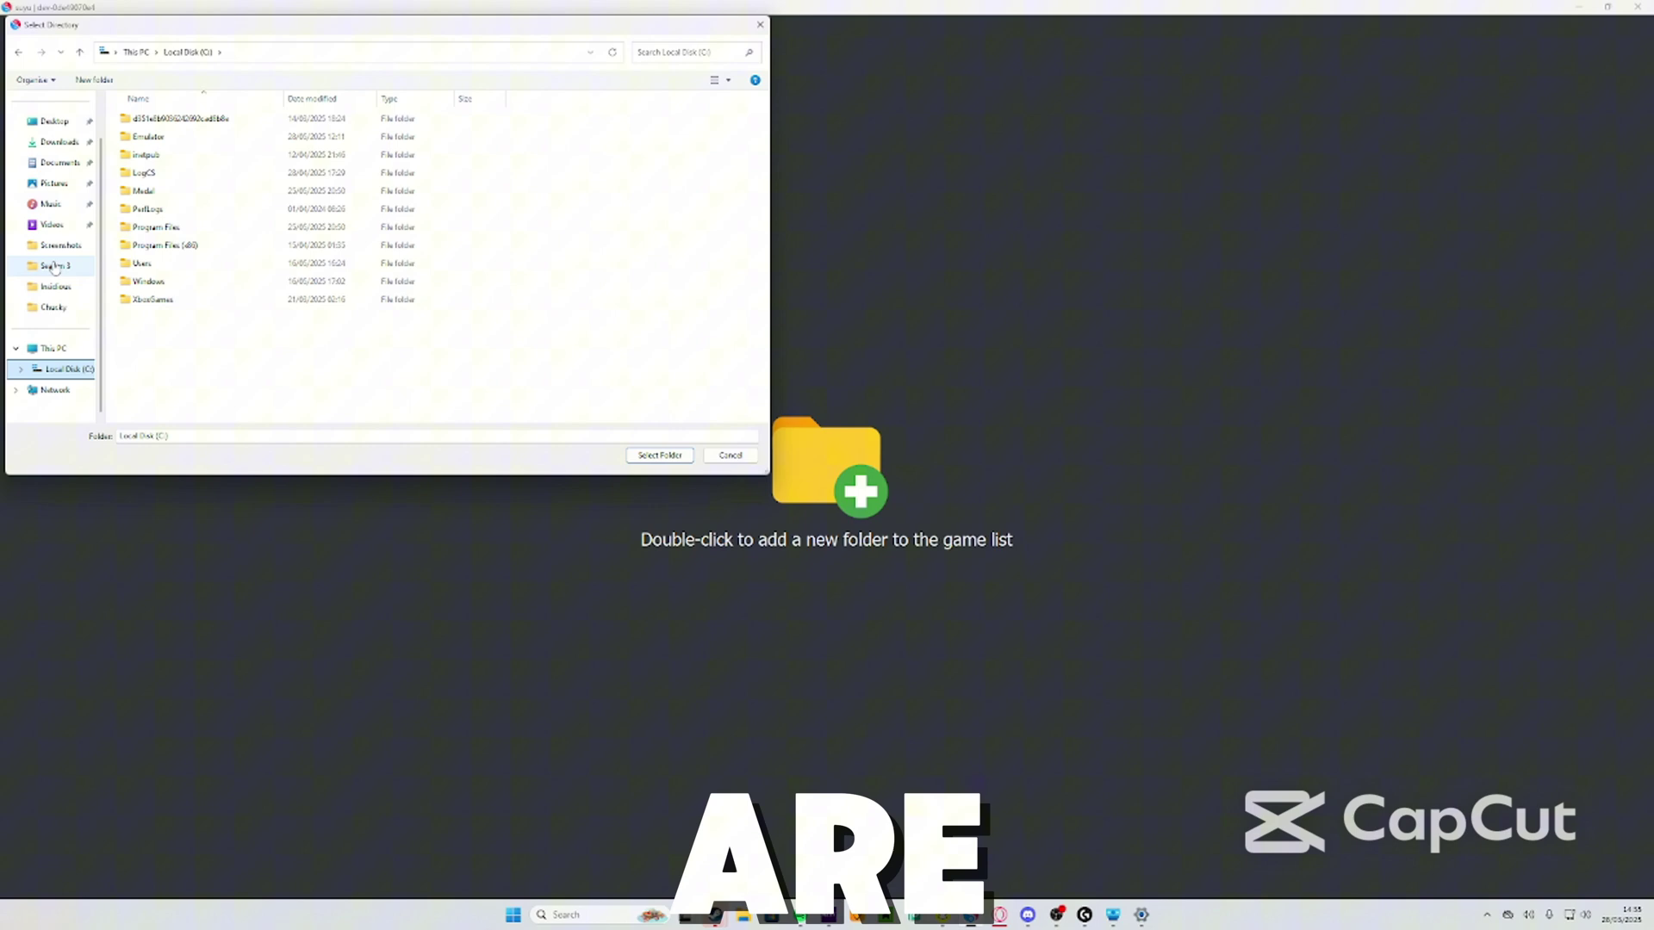
{"action": "double_click", "coordinate": [182, 139]}
{"action": "double_click", "coordinate": [183, 138]}
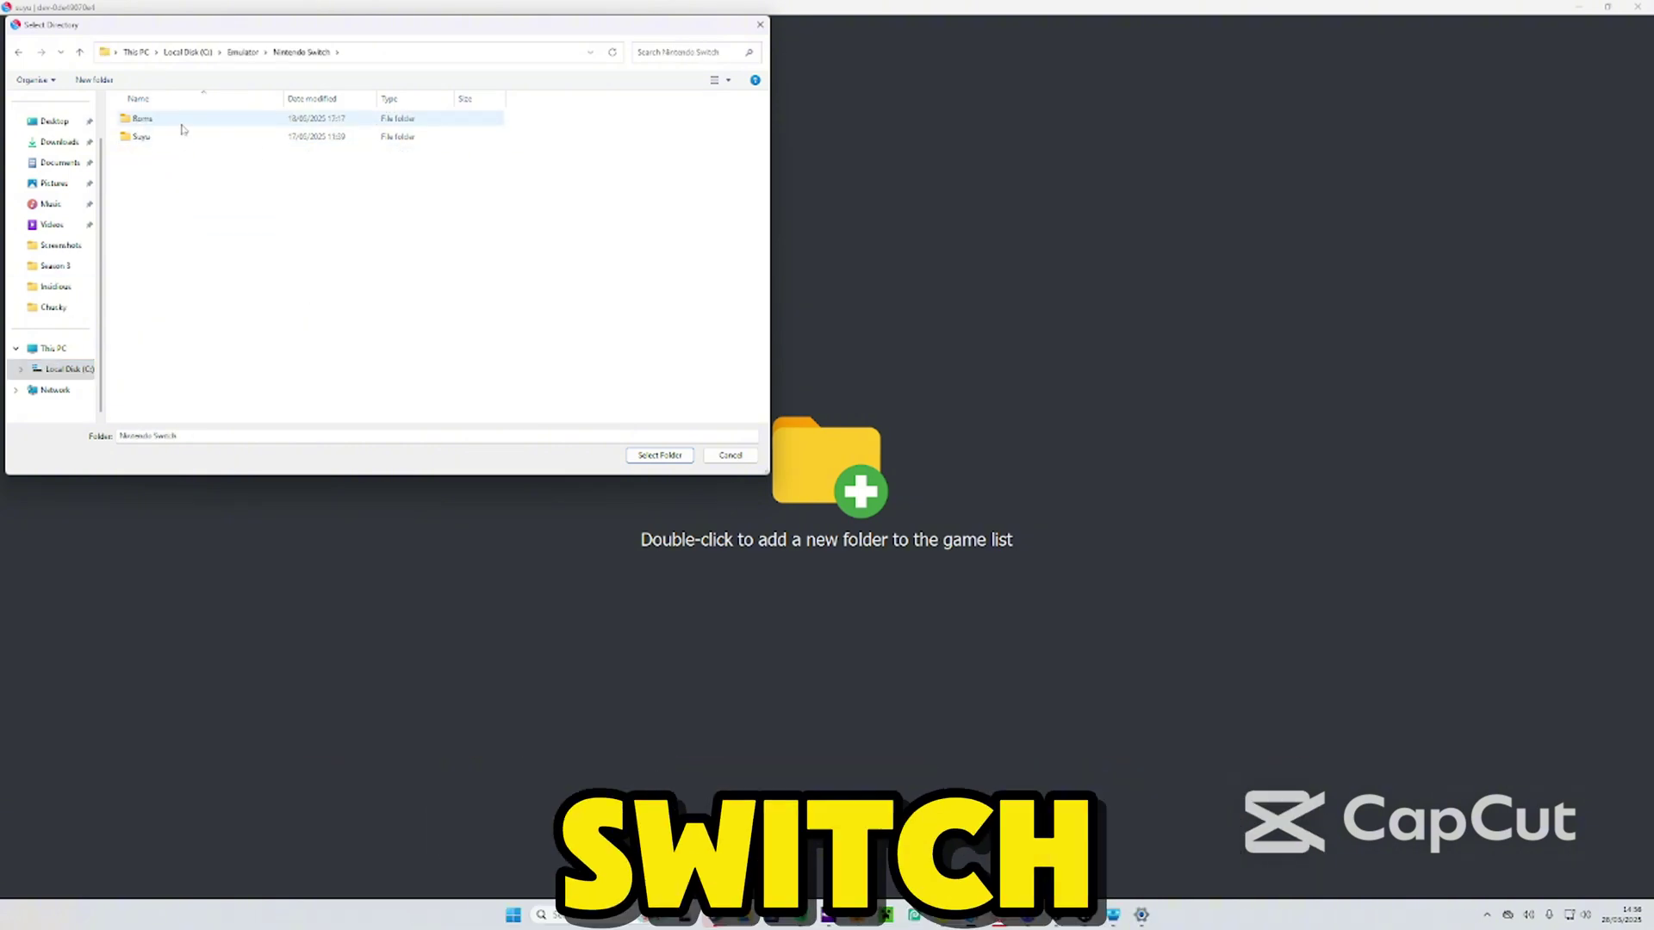
{"action": "double_click", "coordinate": [183, 138]}
{"action": "left_click", "coordinate": [19, 53]}
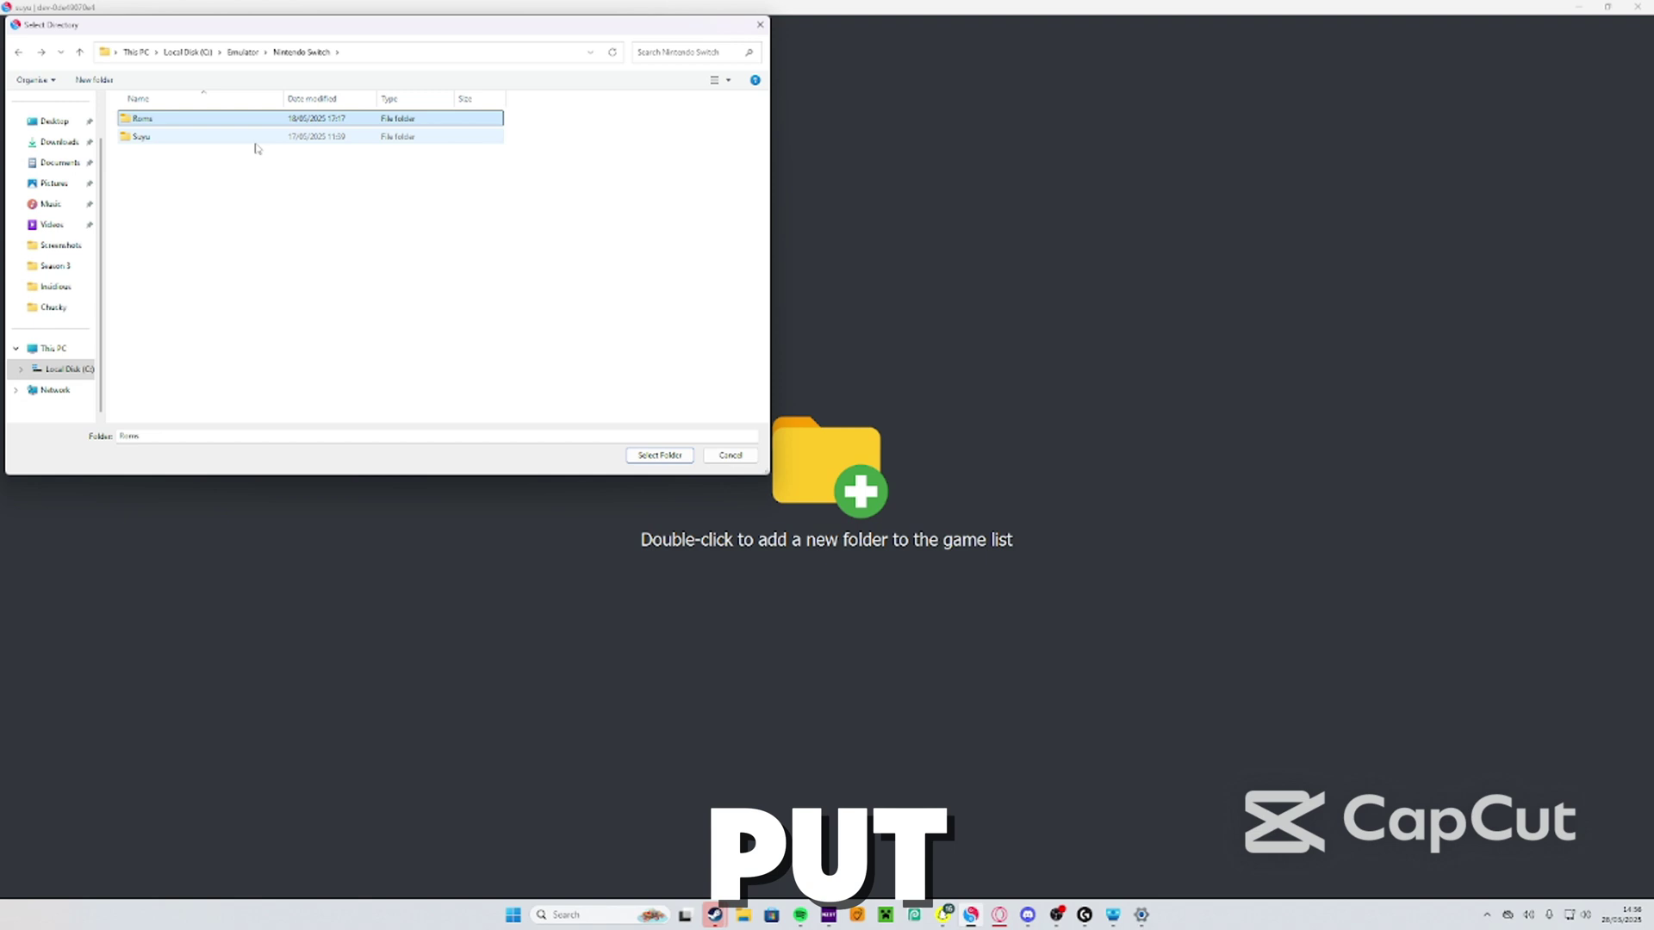
{"action": "left_click", "coordinate": [639, 460]}
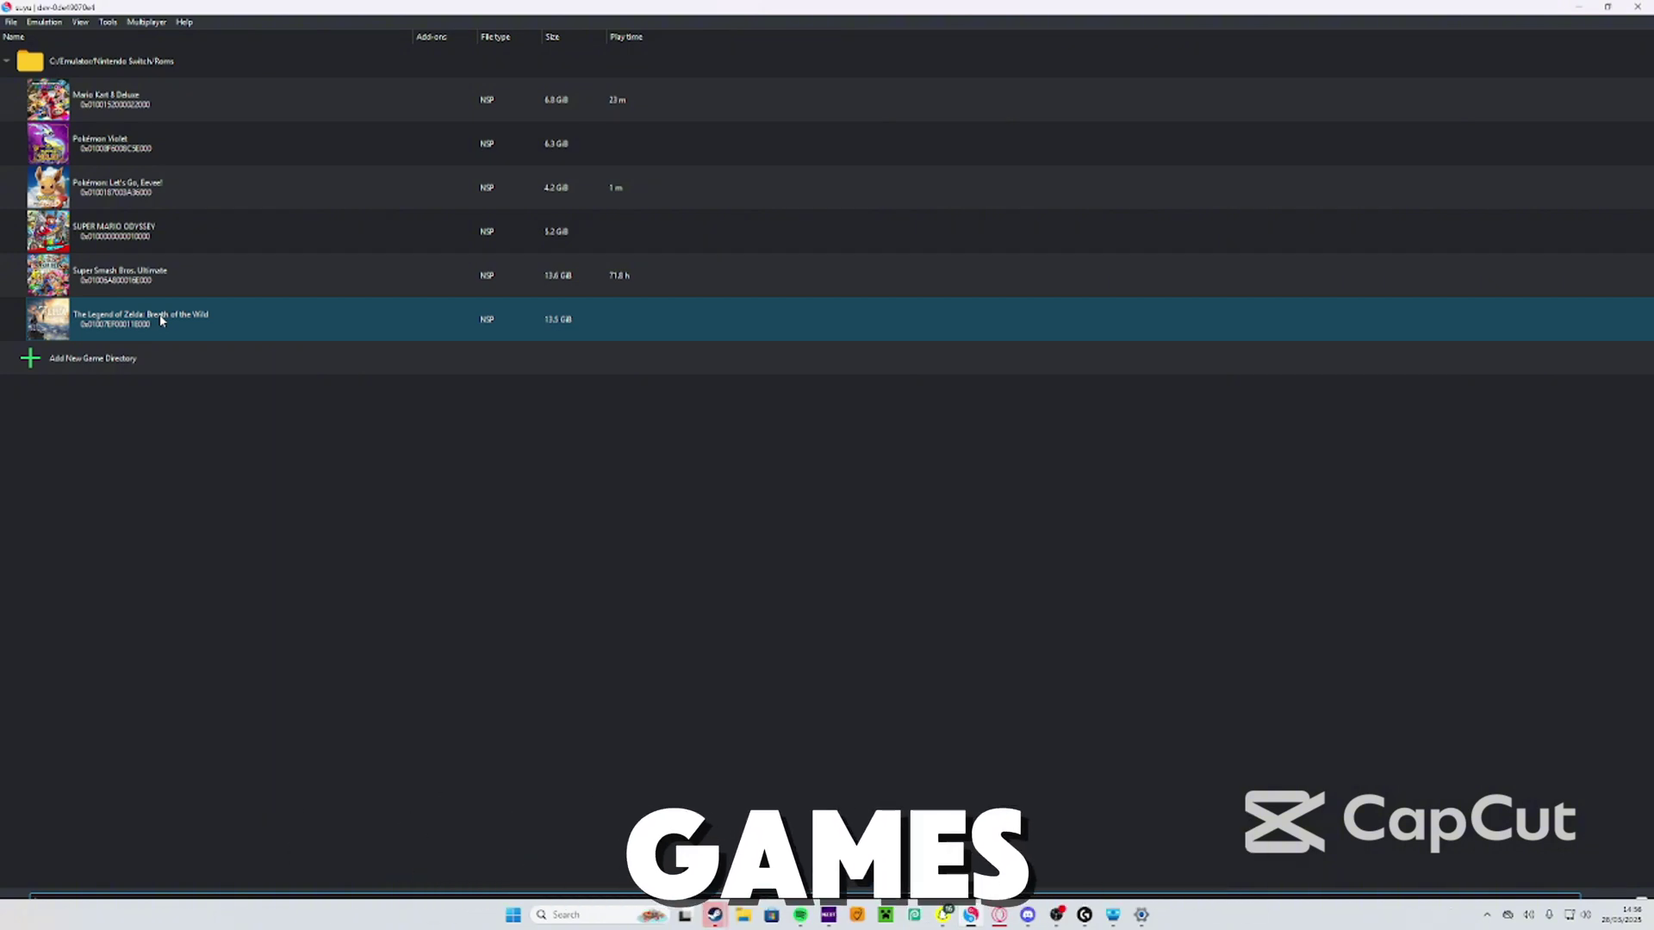
- Open suyu's configuration and review the general Hotkeys, UI and Web settings
{"action": "left_click", "coordinate": [65, 94]}
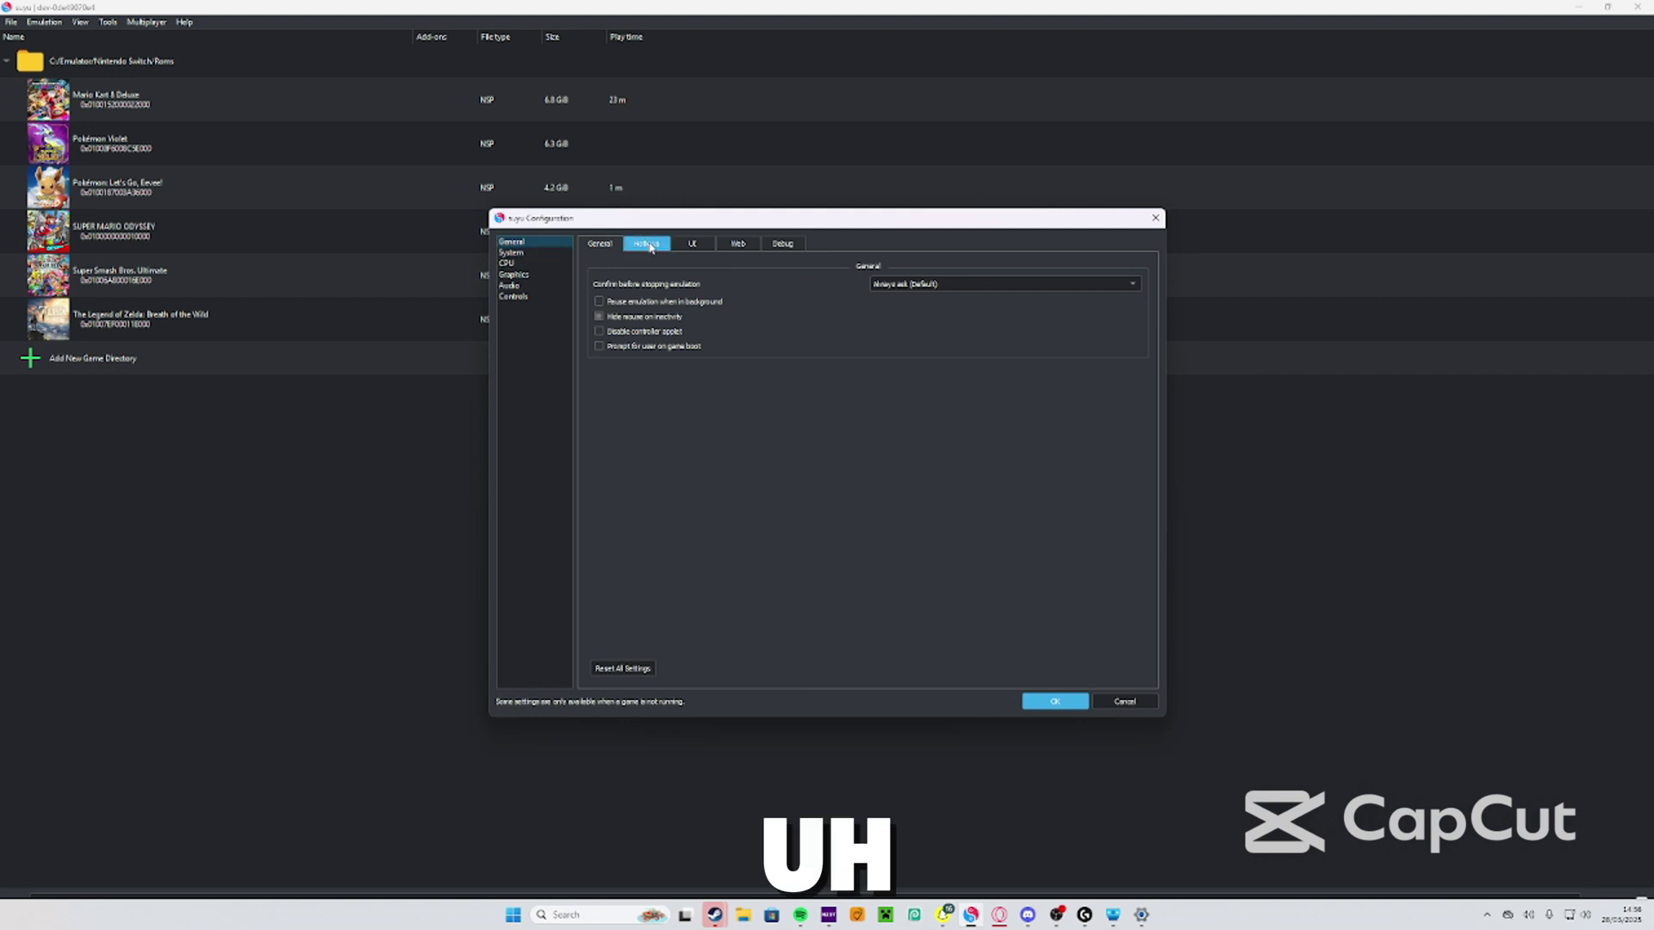
{"action": "left_click", "coordinate": [644, 244]}
{"action": "left_click", "coordinate": [690, 245]}
{"action": "left_click", "coordinate": [732, 246]}
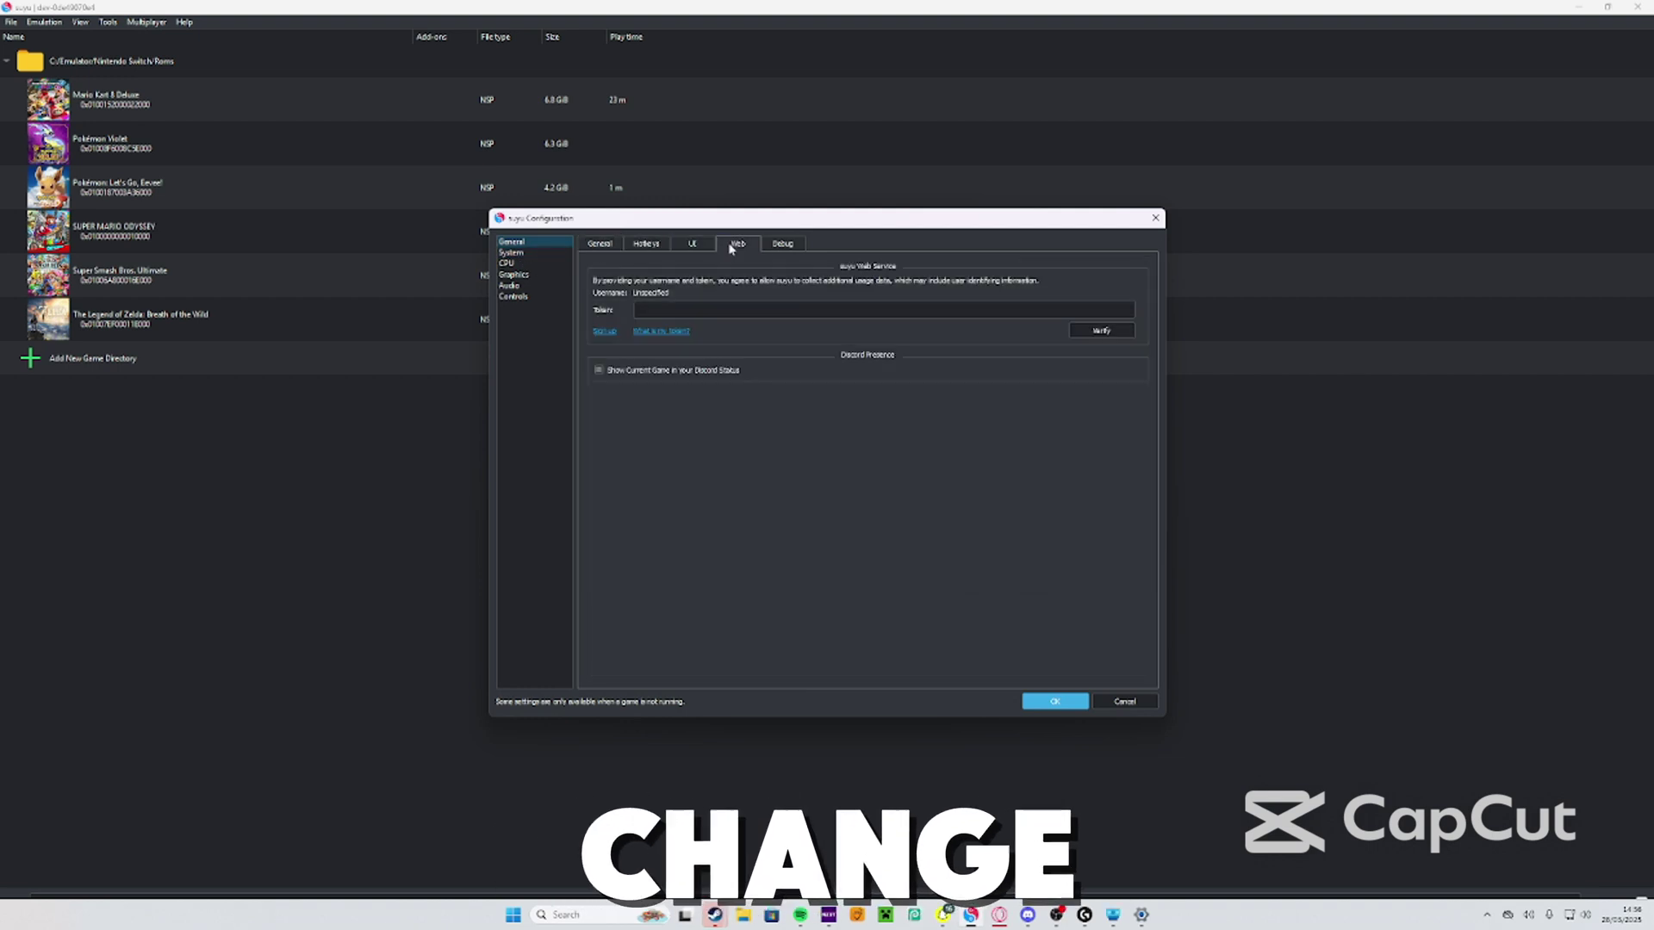
{"action": "left_click", "coordinate": [662, 246]}
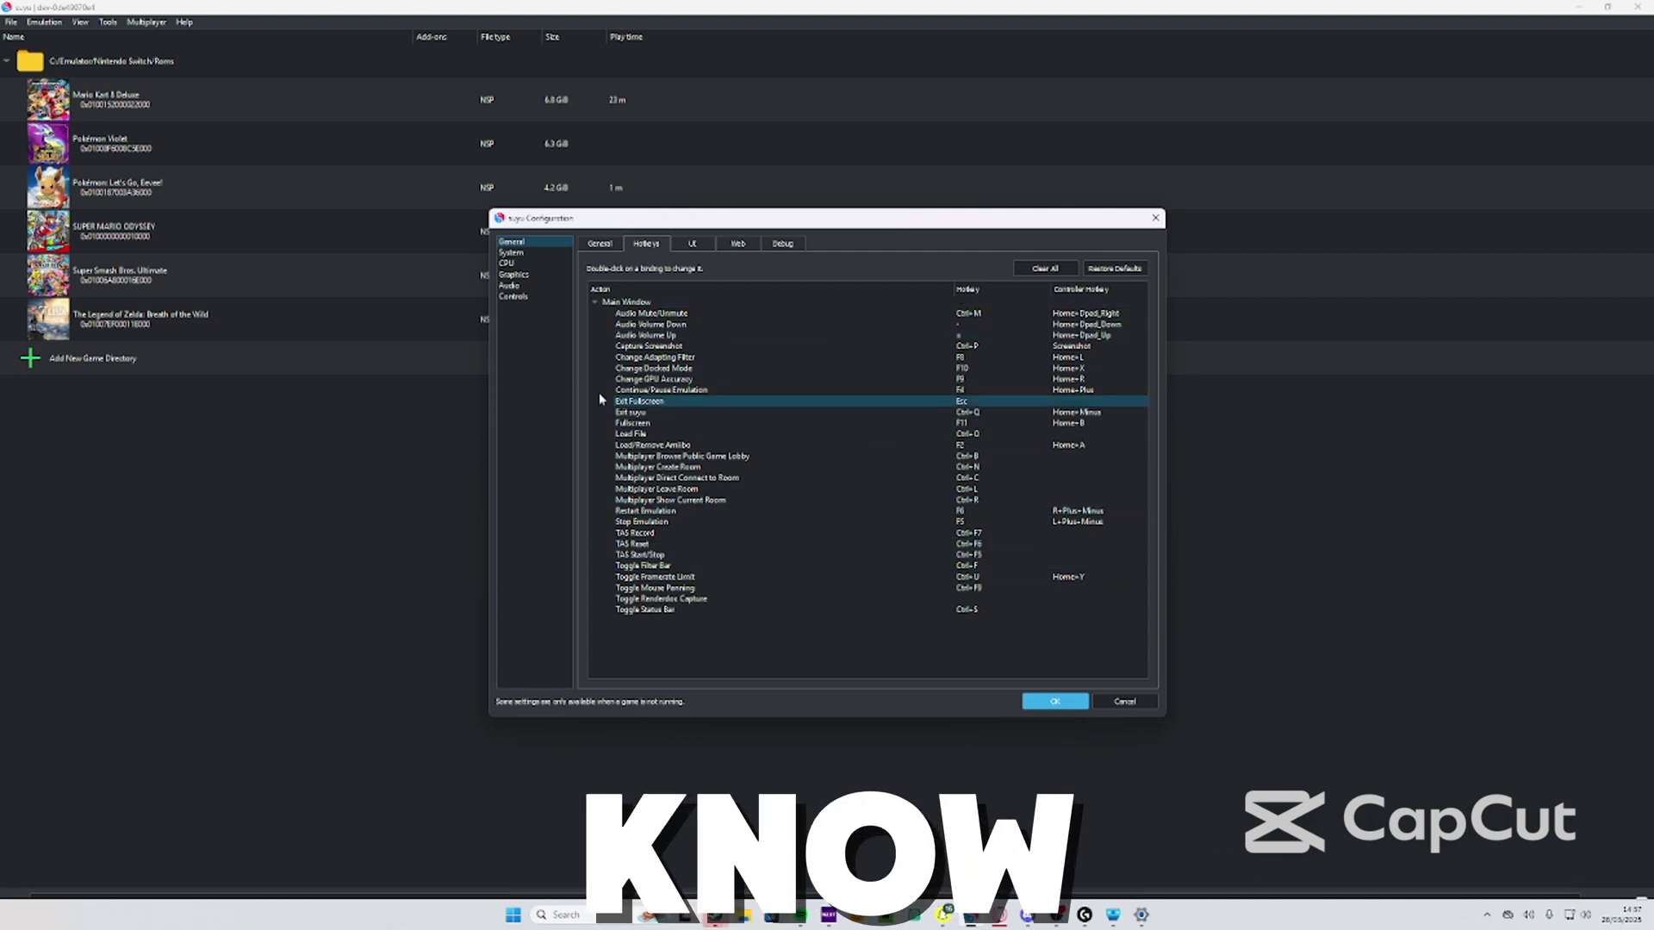
- Review the basic and advanced graphics settings and the controller settings of the individual players
{"action": "left_click", "coordinate": [521, 274]}
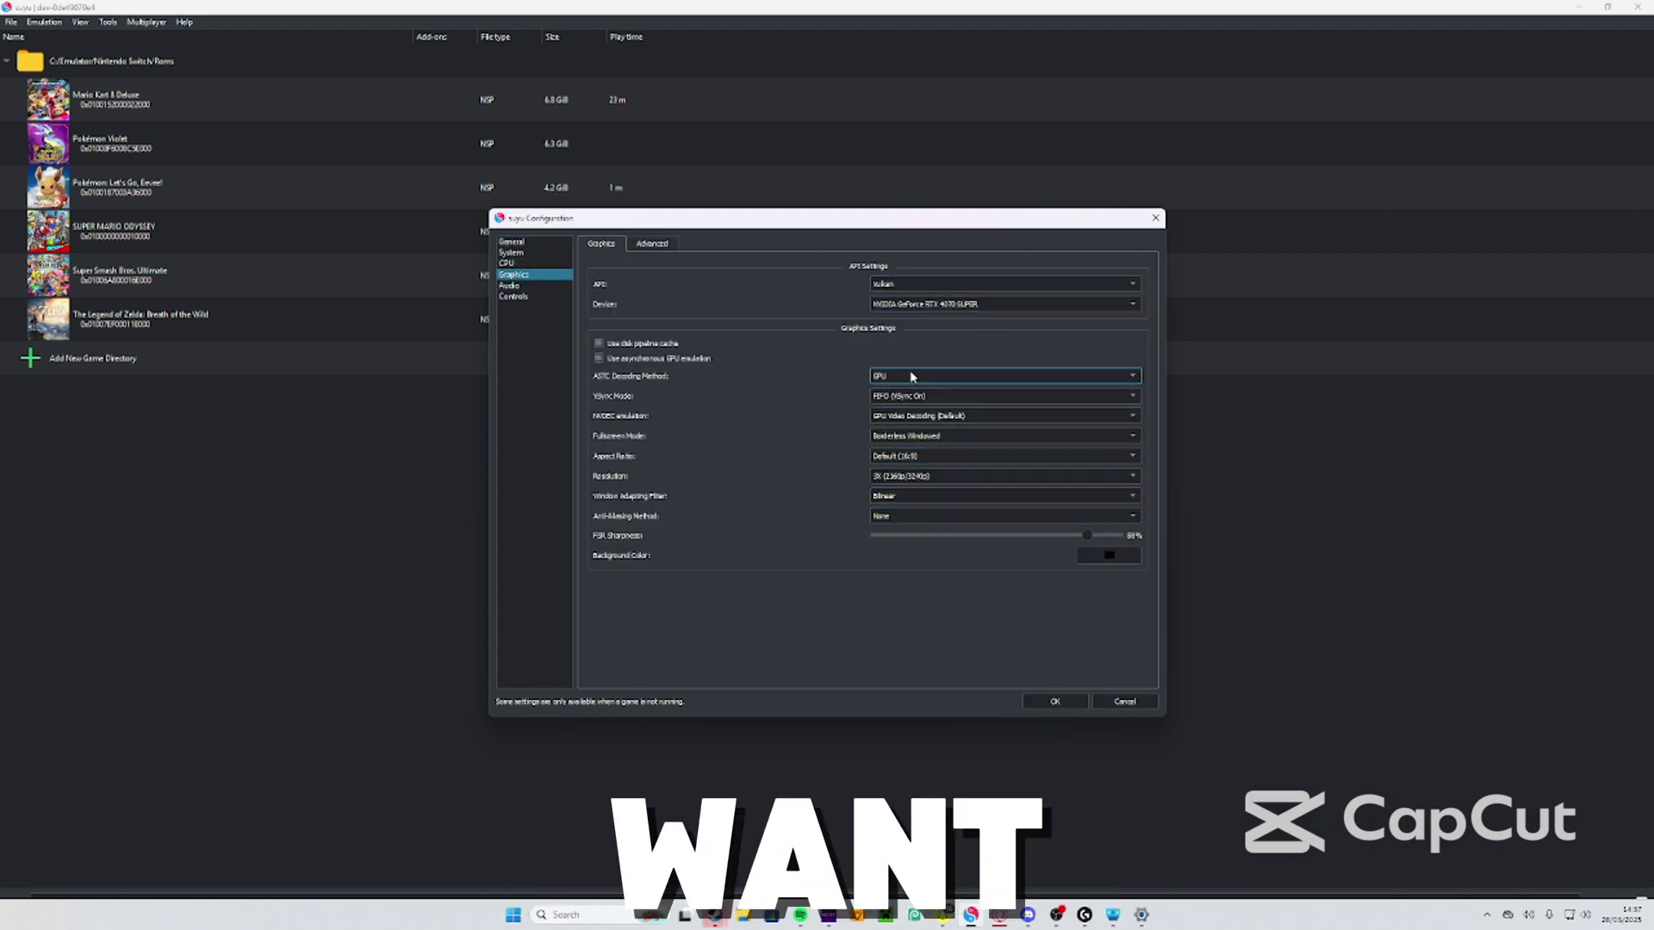
{"action": "left_click", "coordinate": [652, 244]}
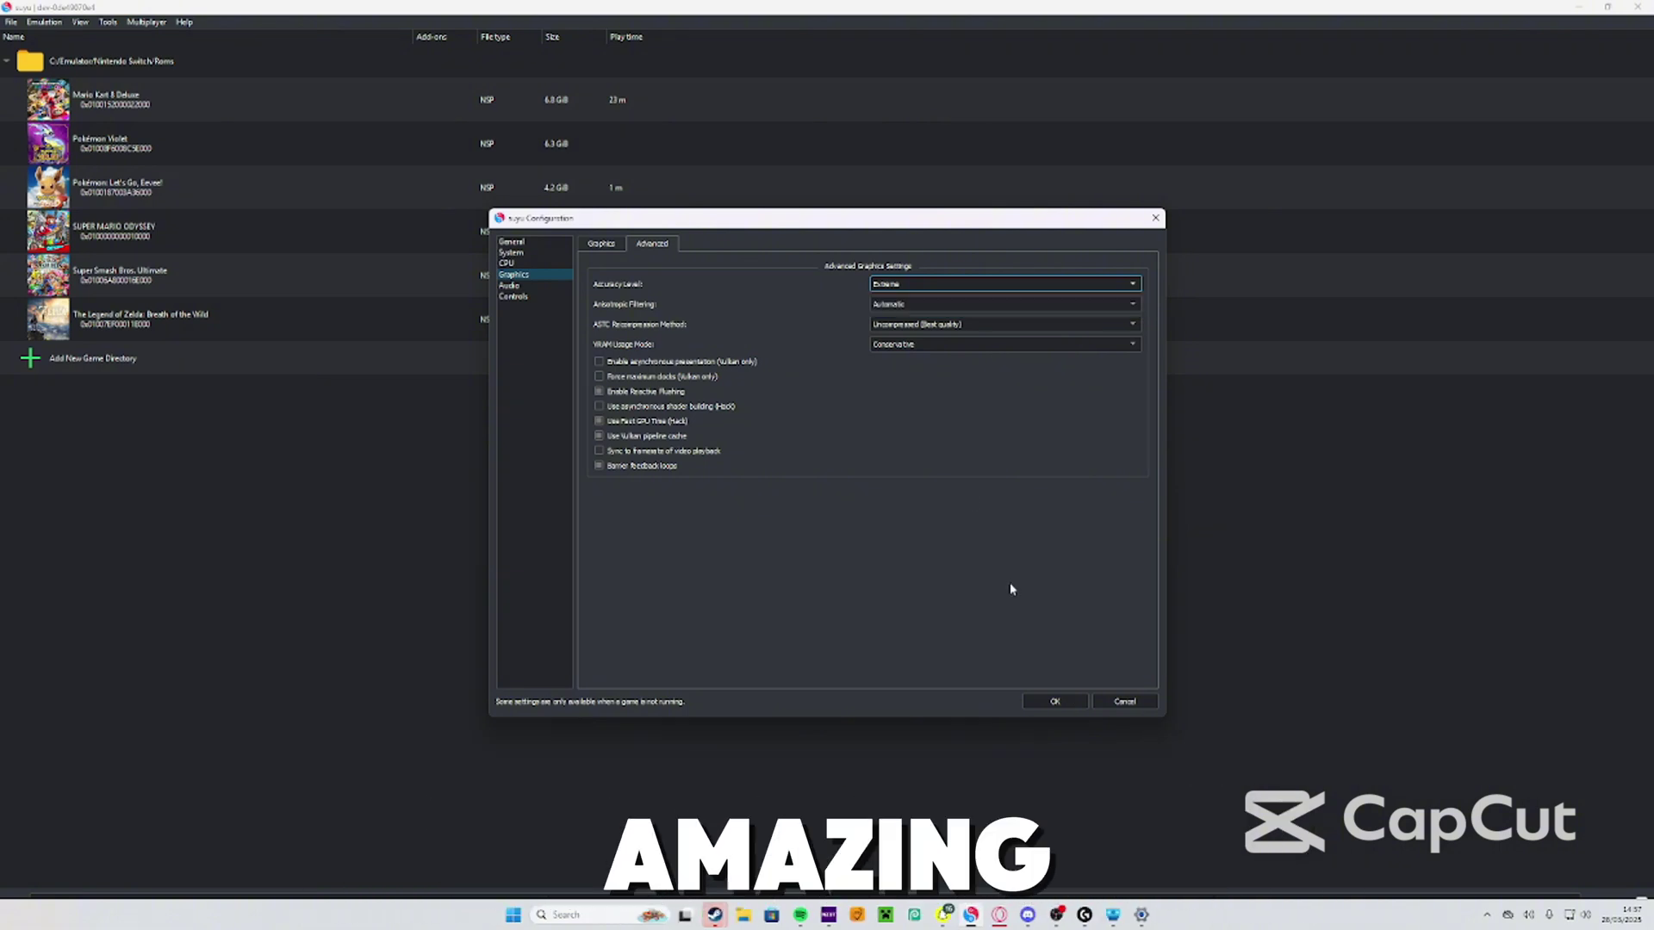
{"action": "left_click", "coordinate": [540, 297]}
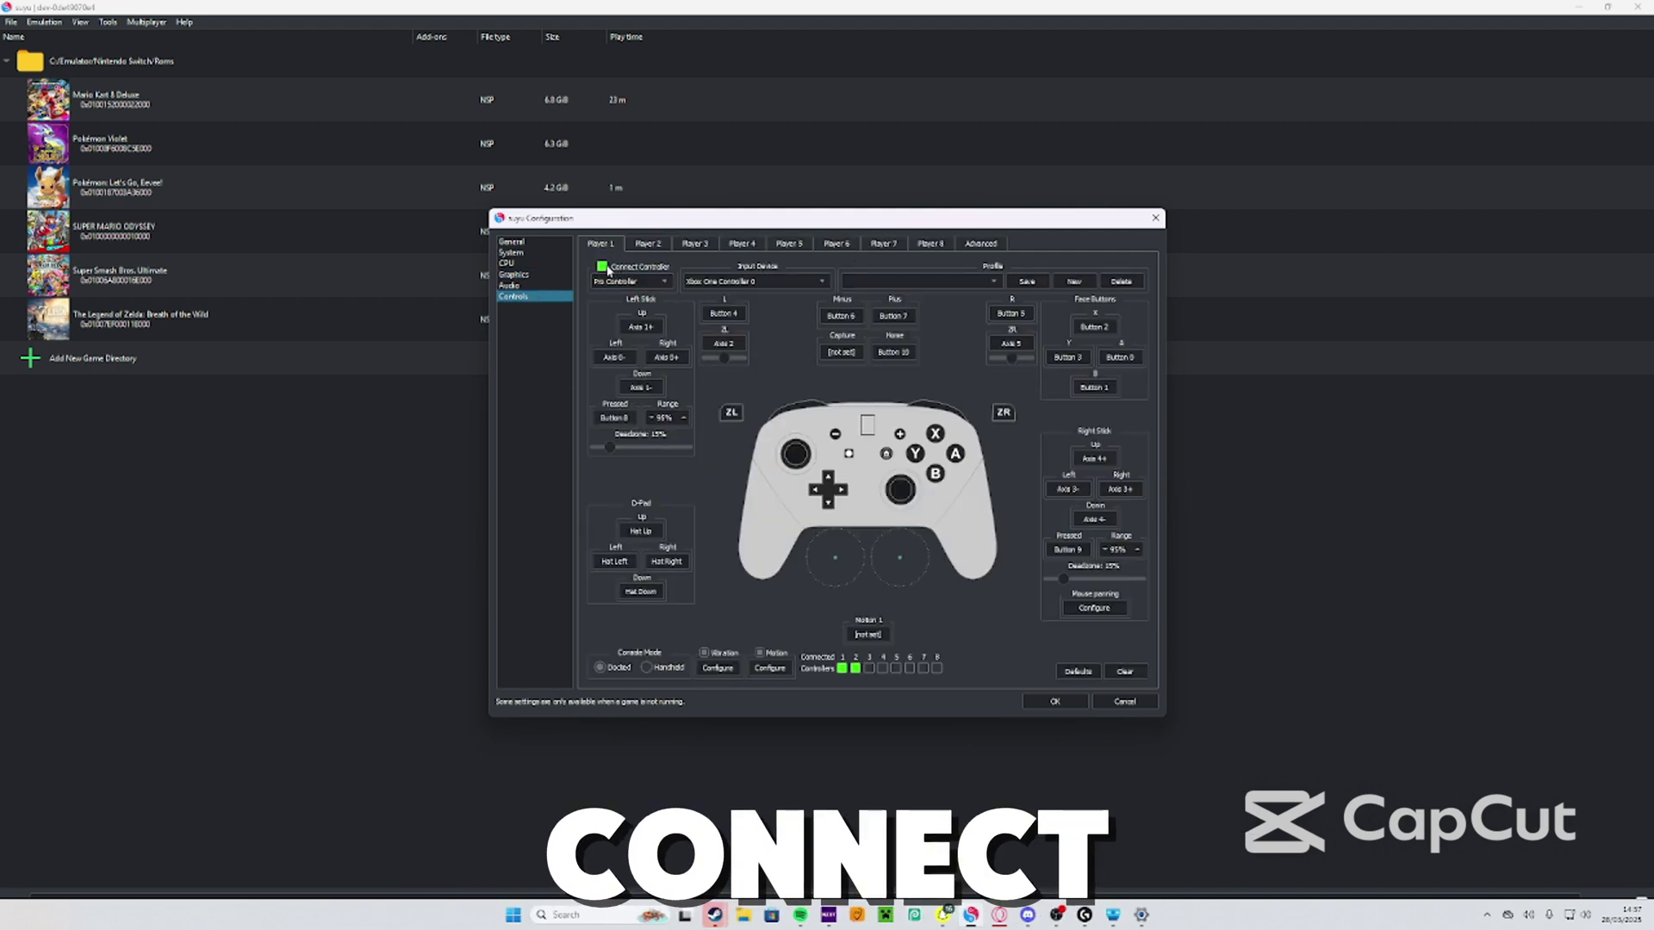
{"action": "left_click", "coordinate": [694, 244]}
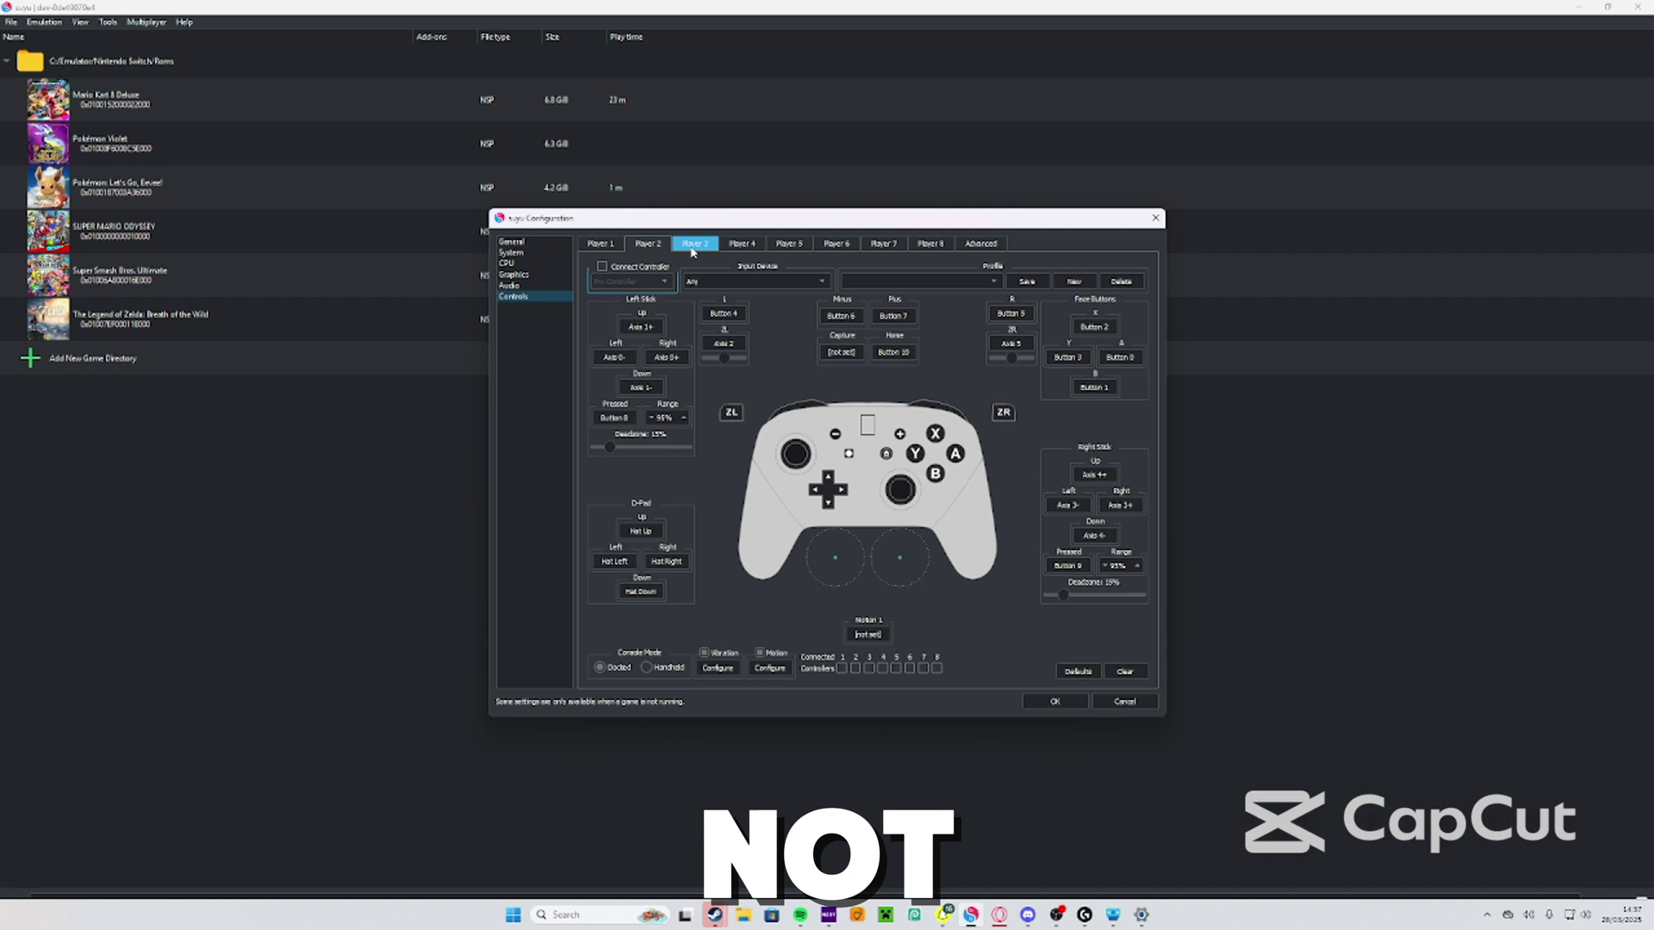
- Set Player 1's input device to Xbox One Controller 0 in the controls configuration
{"action": "left_click", "coordinate": [614, 244]}
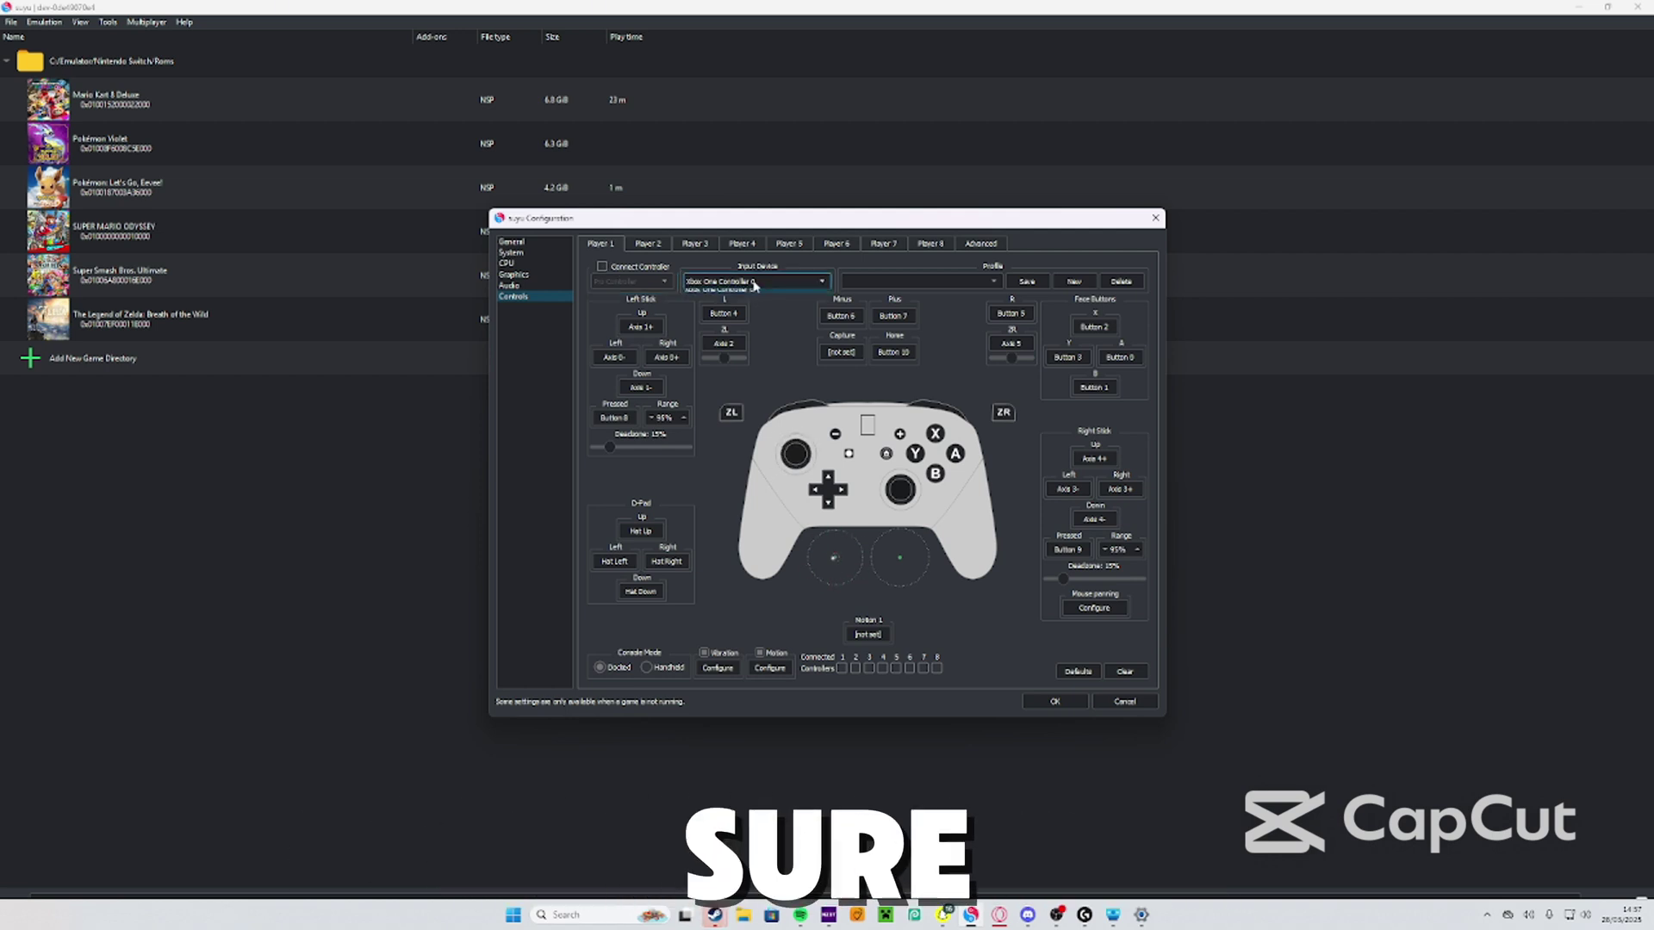
{"action": "left_click", "coordinate": [750, 319]}
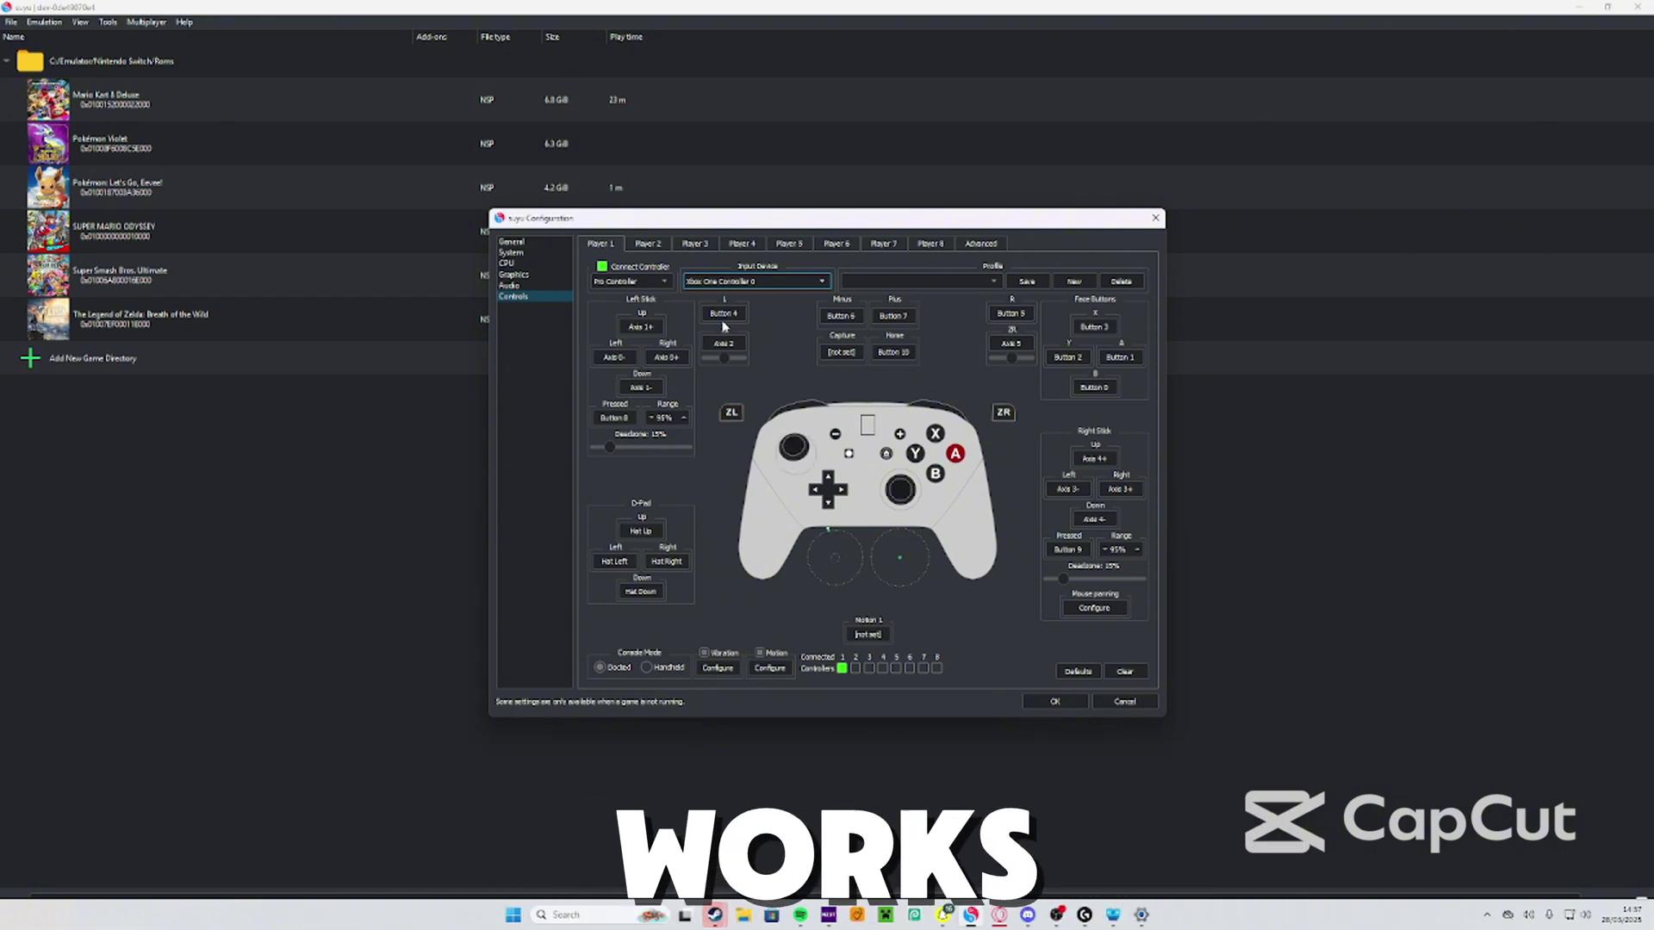
{"action": "left_click", "coordinate": [517, 297]}
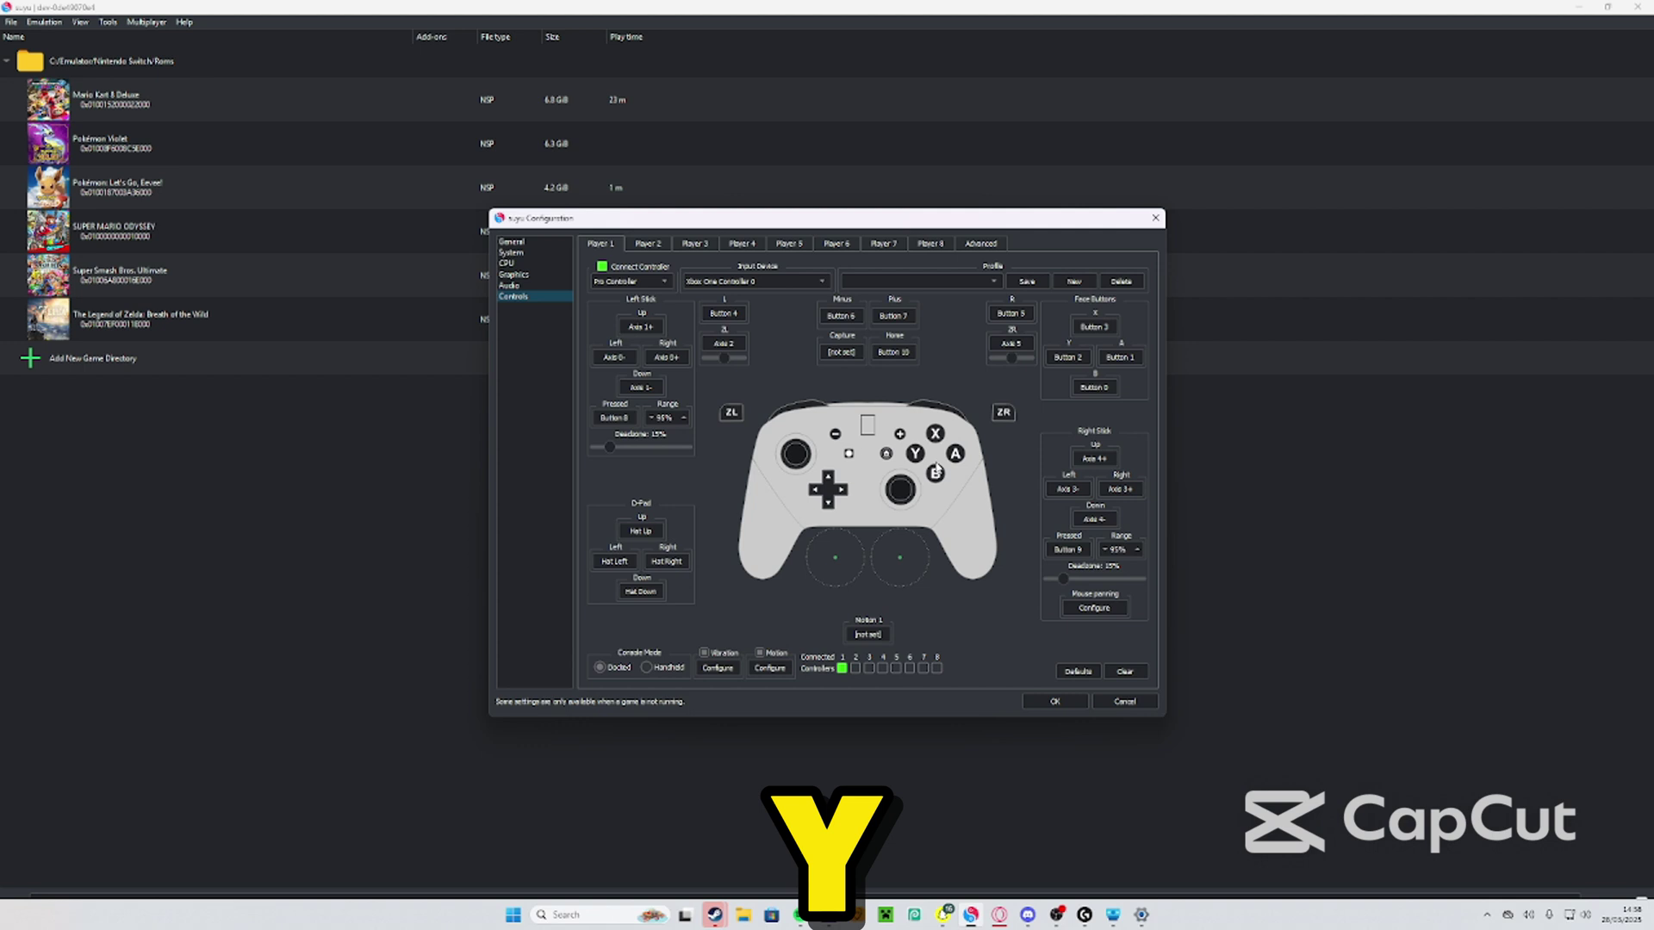
- Remap Player 1's face buttons with A as Button 0, B as Button 1, X as Button 2 and Y as Button 3, and save the configuration
{"action": "left_click", "coordinate": [1098, 389]}
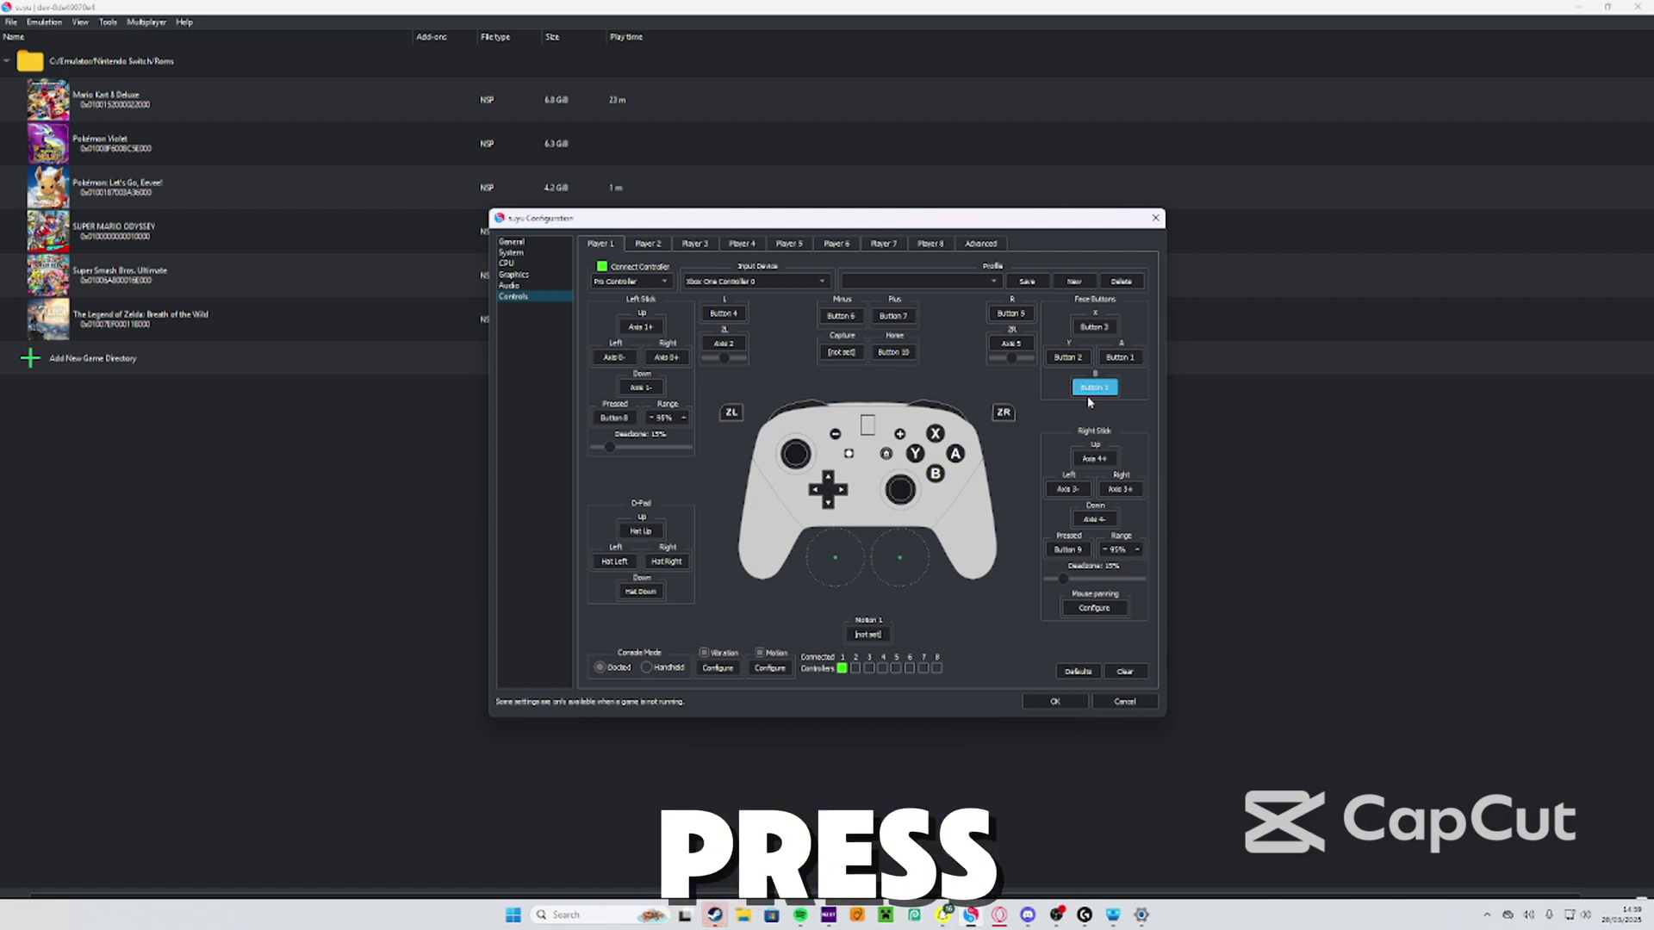
{"action": "left_click", "coordinate": [1076, 360]}
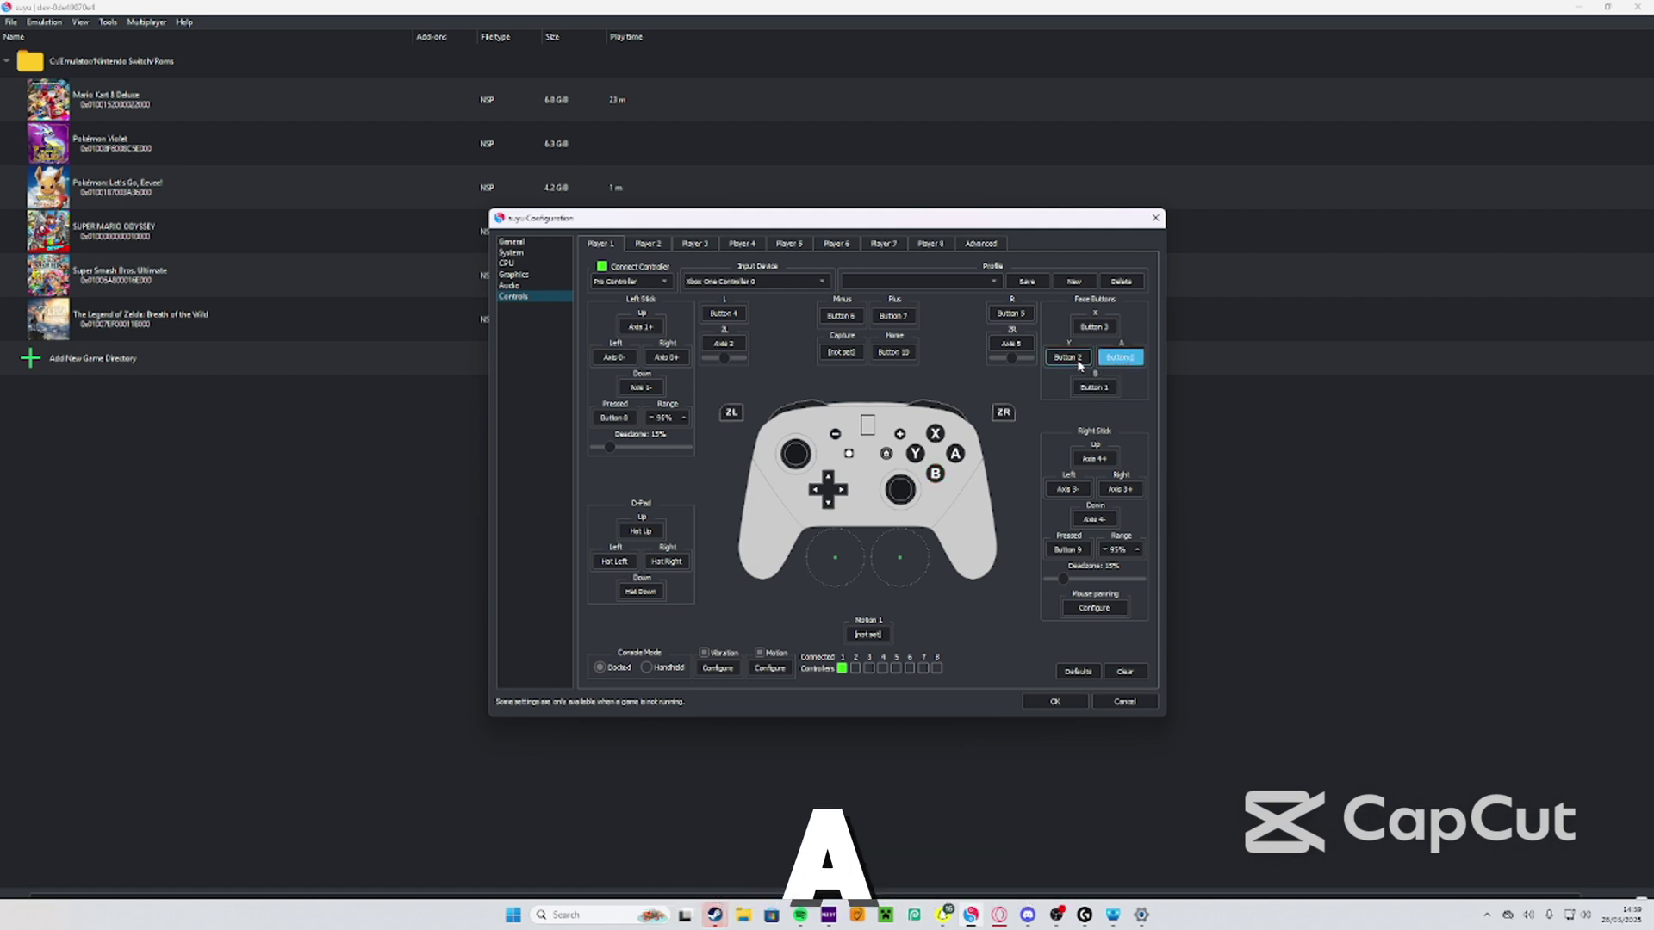
{"action": "left_click", "coordinate": [1094, 328]}
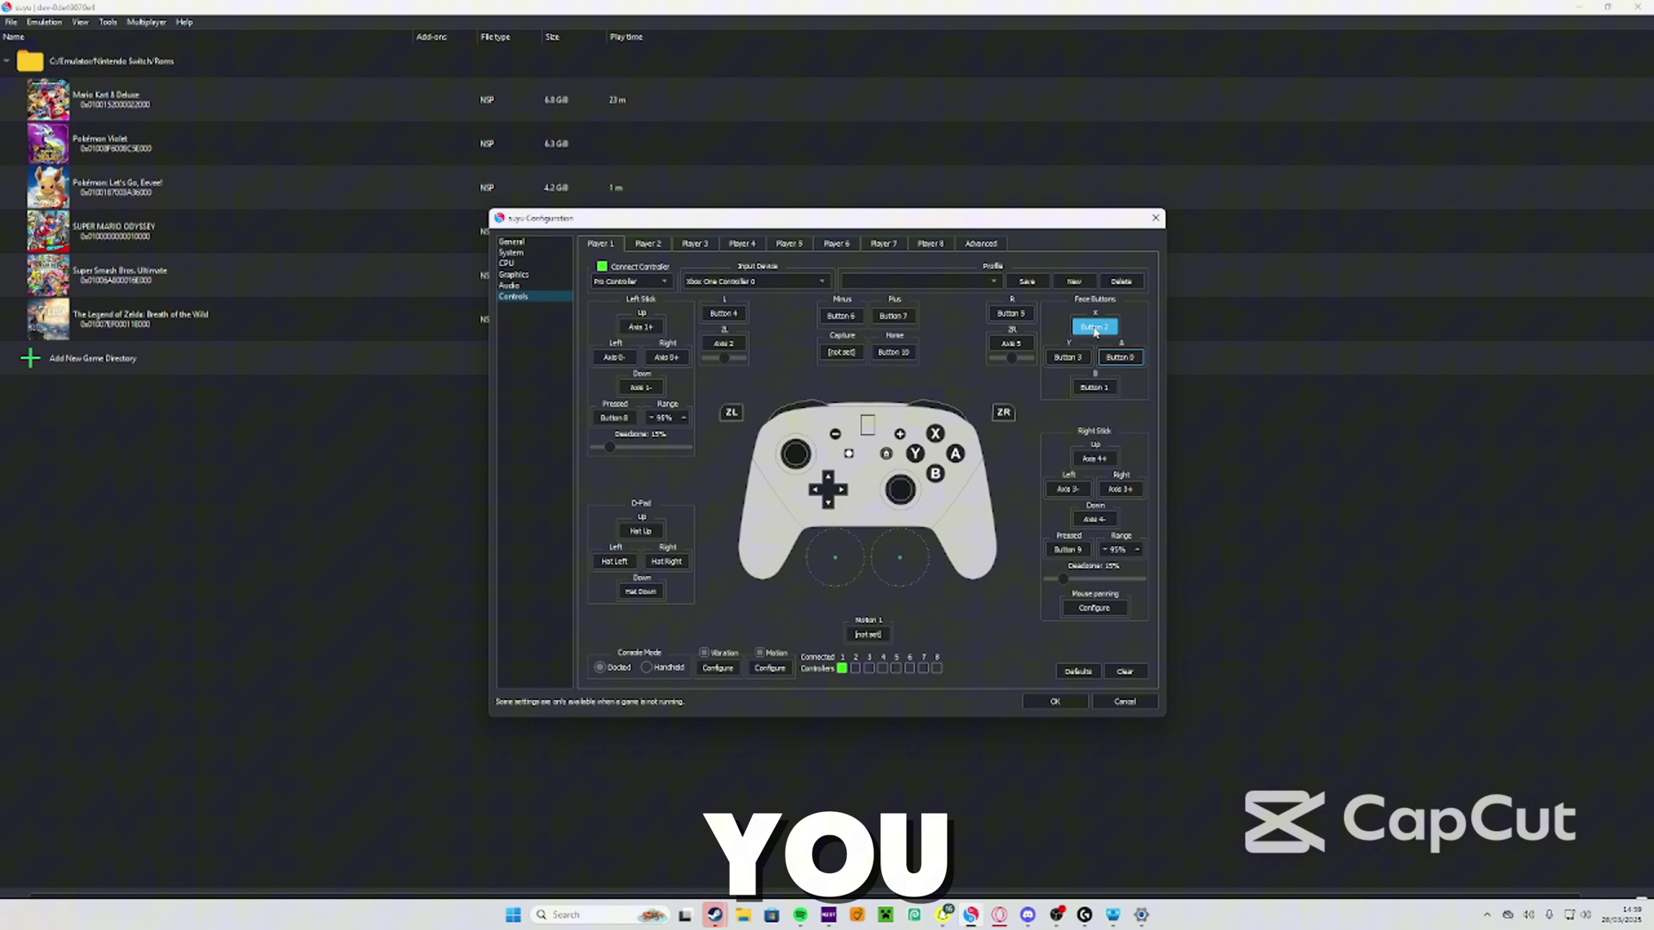
{"action": "left_click", "coordinate": [1055, 702]}
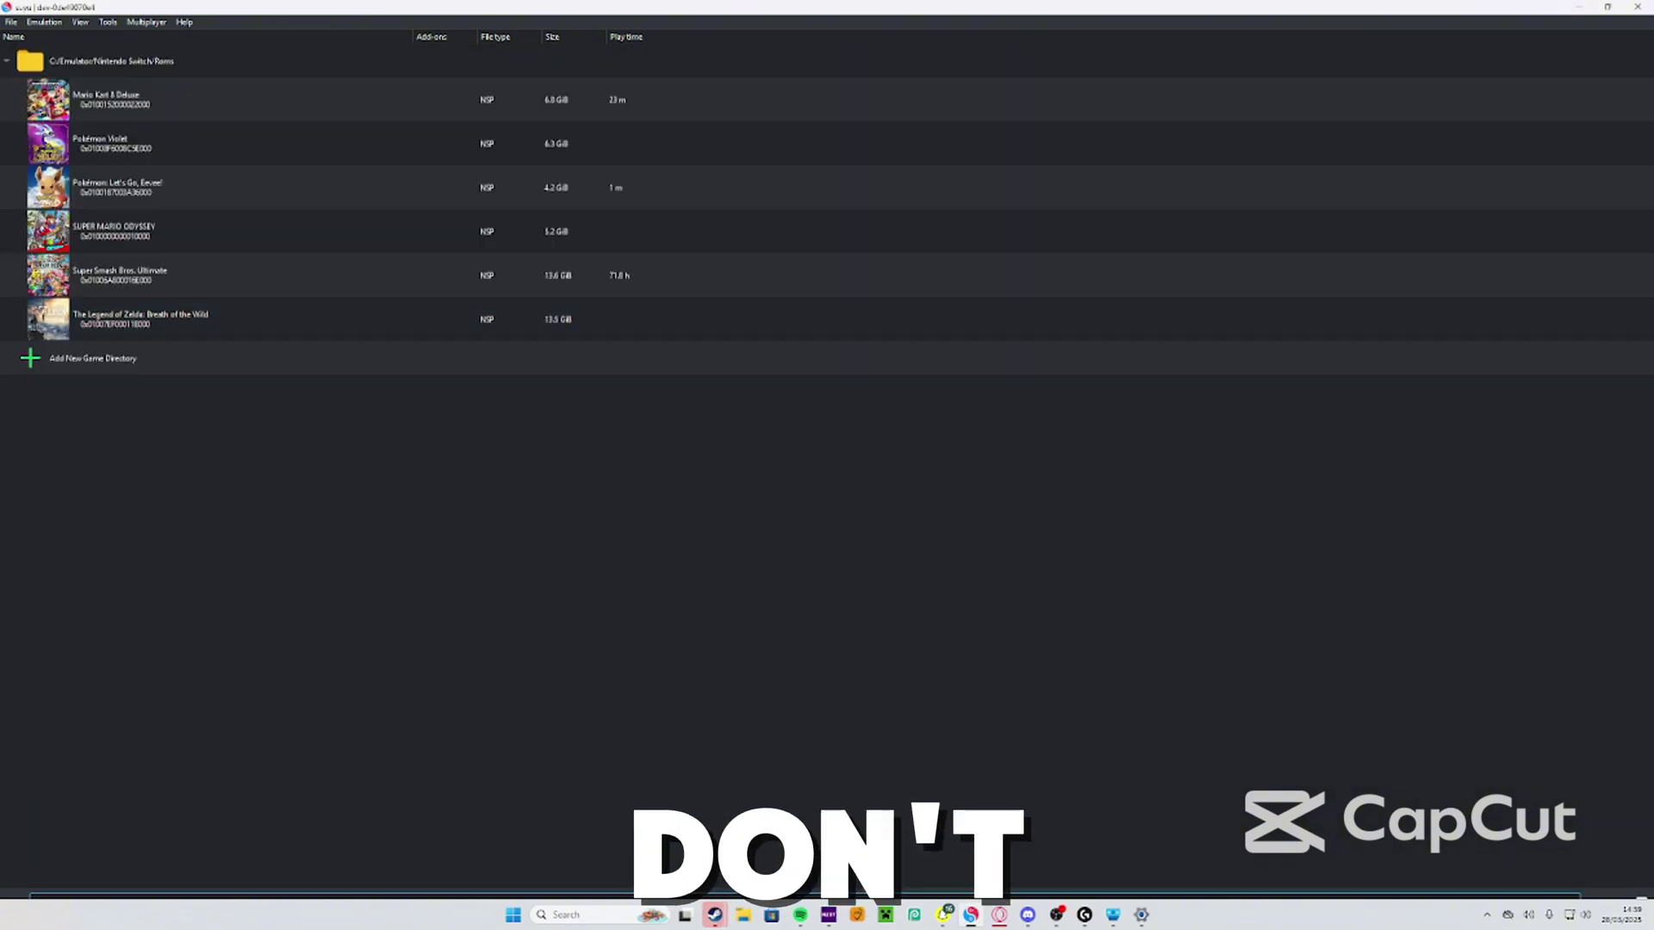
- Confirm the controller configuration and launch Super Smash Bros. Ultimate from the game list
{"action": "left_click", "coordinate": [121, 271]}
{"action": "double_click", "coordinate": [122, 270]}
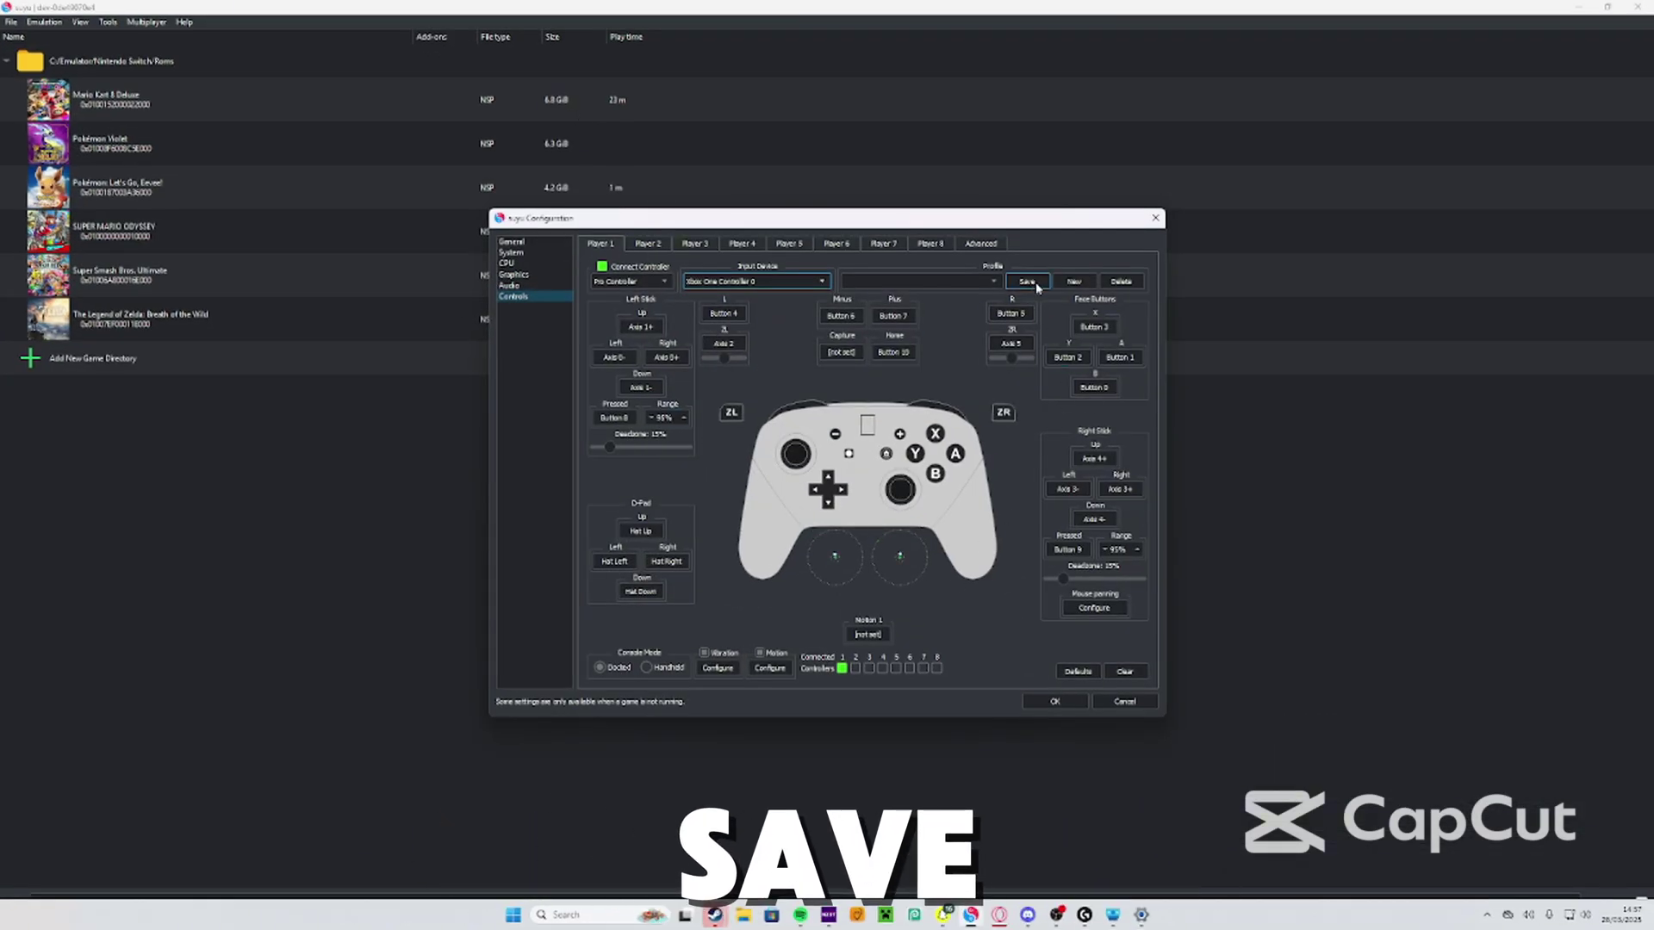
{"action": "left_click", "coordinate": [1054, 701]}
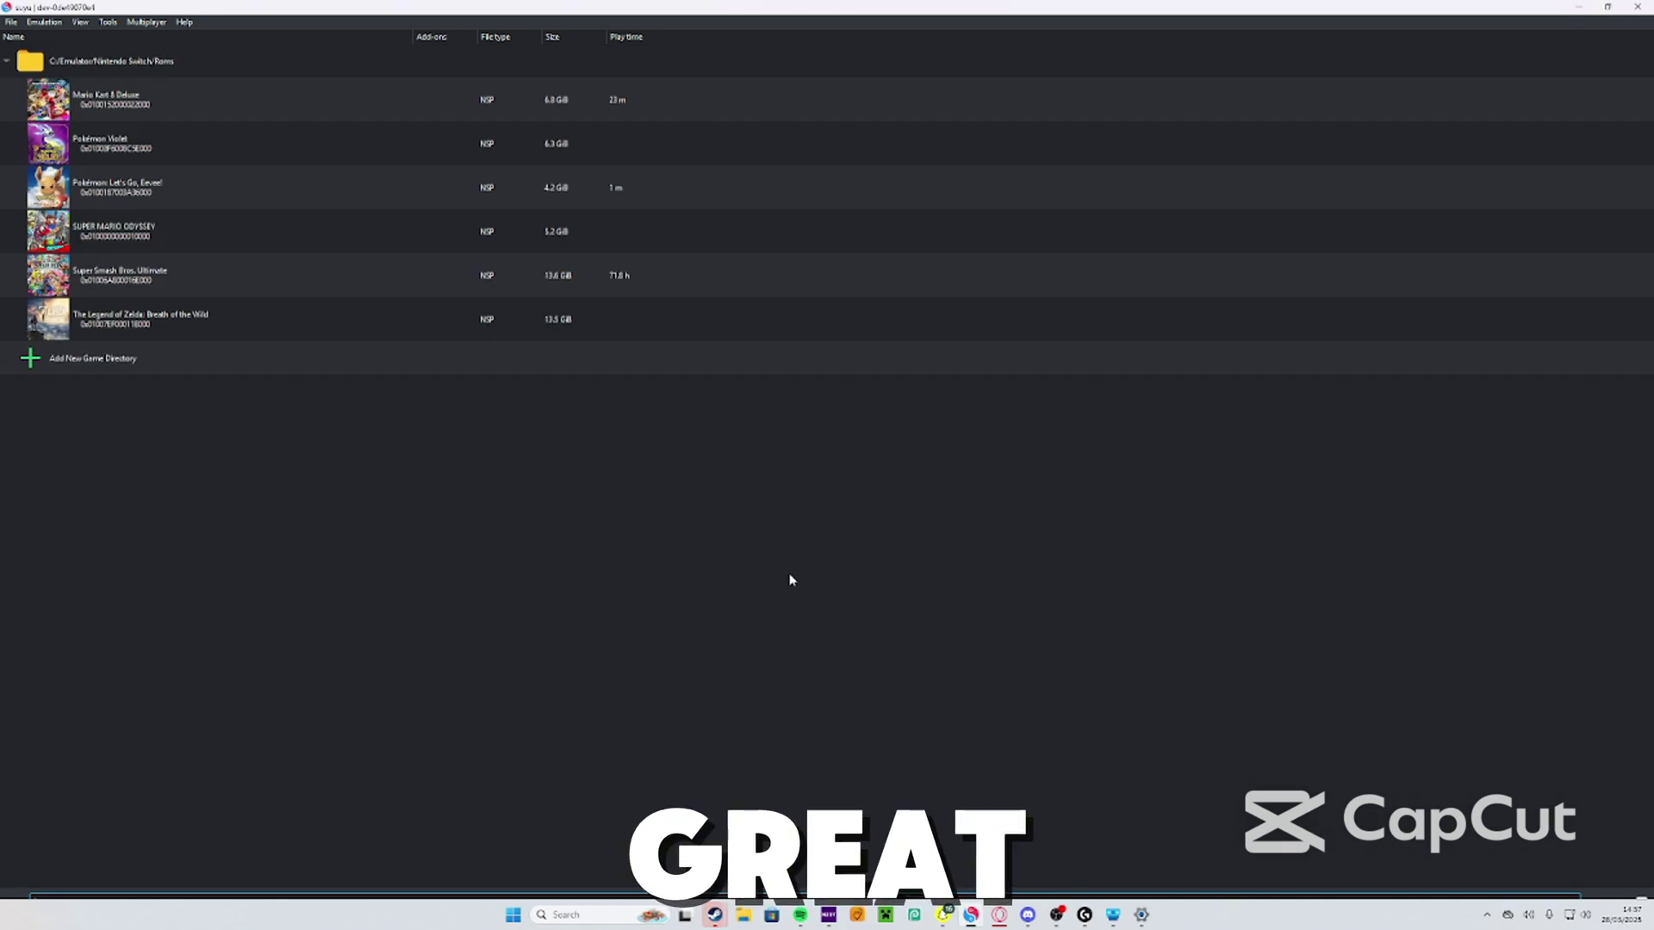
{"action": "left_click", "coordinate": [77, 286]}
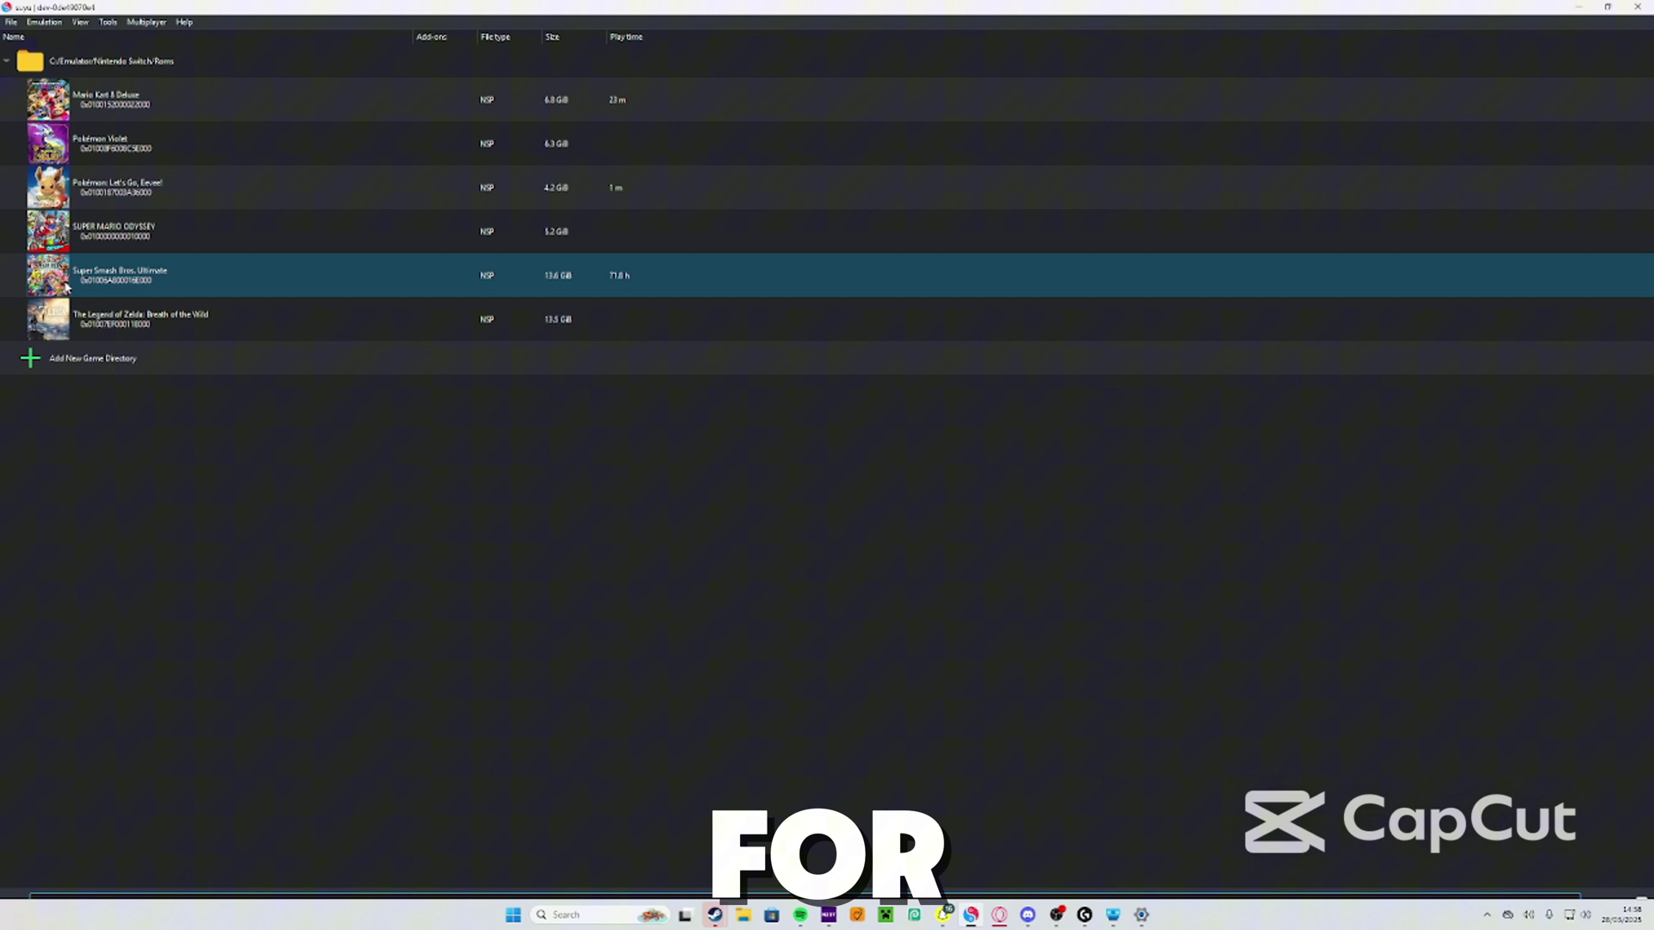
{"action": "left_click", "coordinate": [67, 287]}
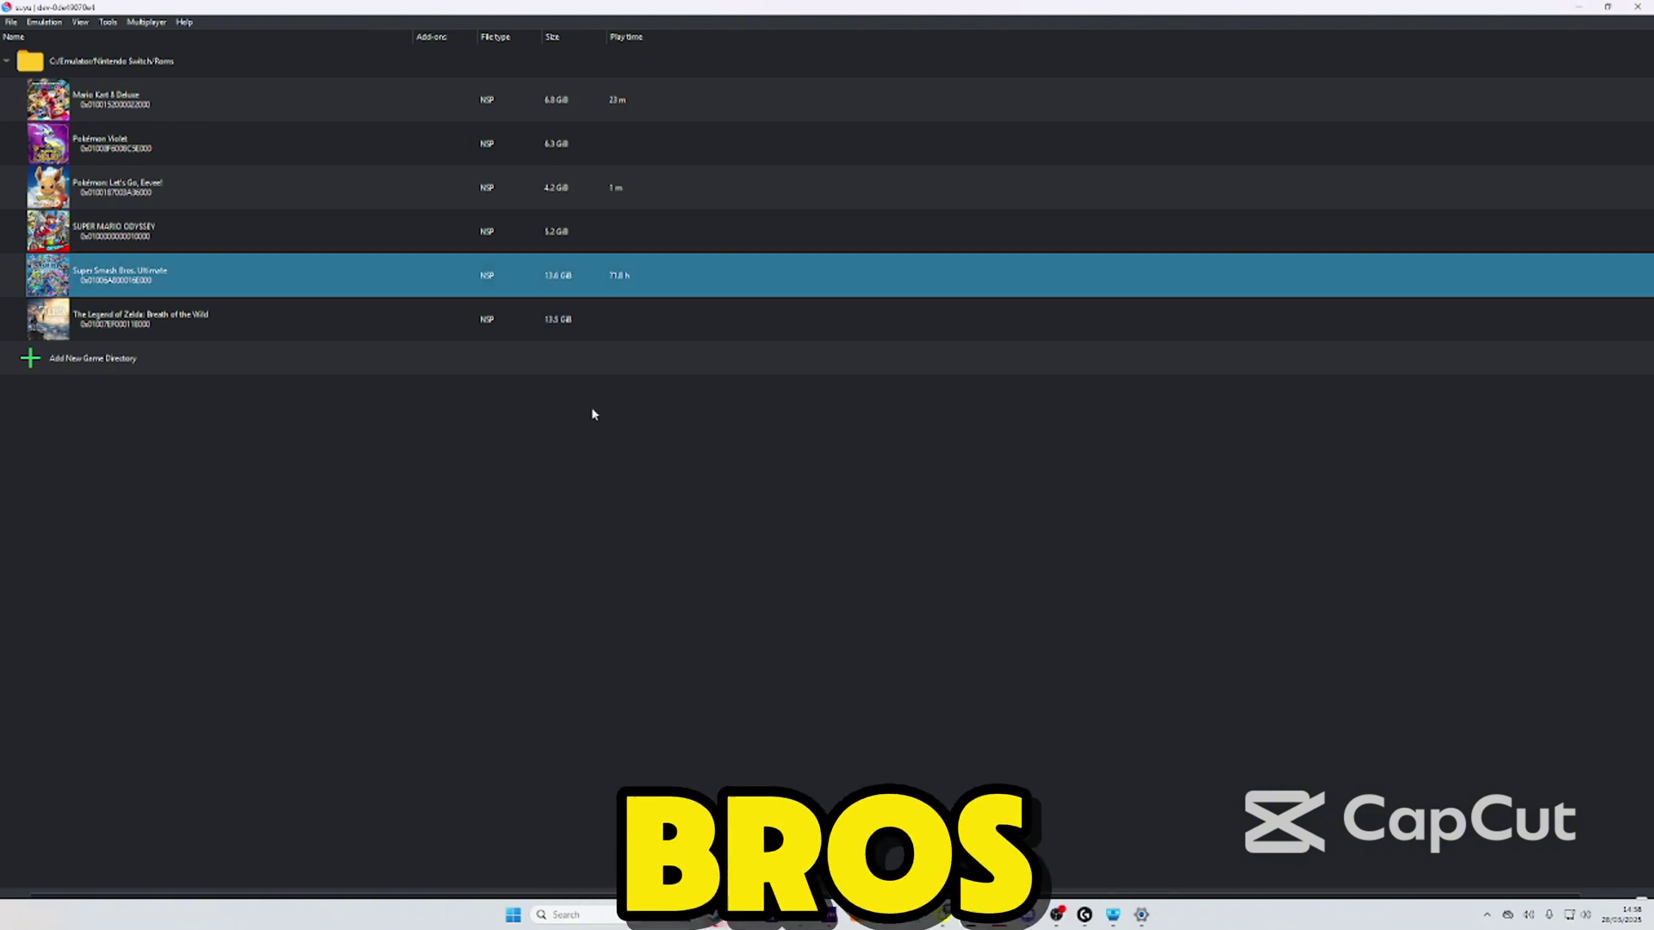